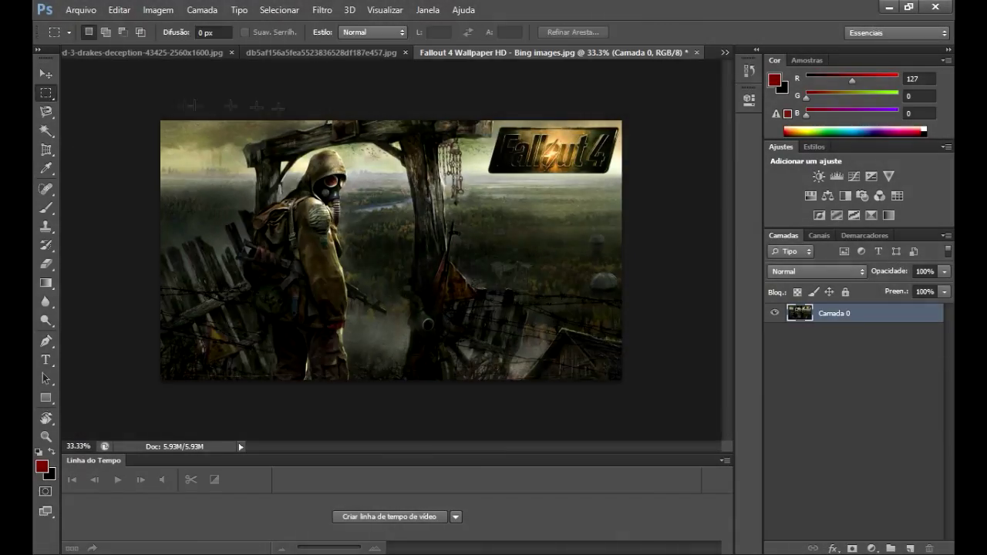
# Step: Delete the upper-right background using a rectangular marquee selection
pyautogui.moveTo(371, 207); pyautogui.dragTo(687, 276)
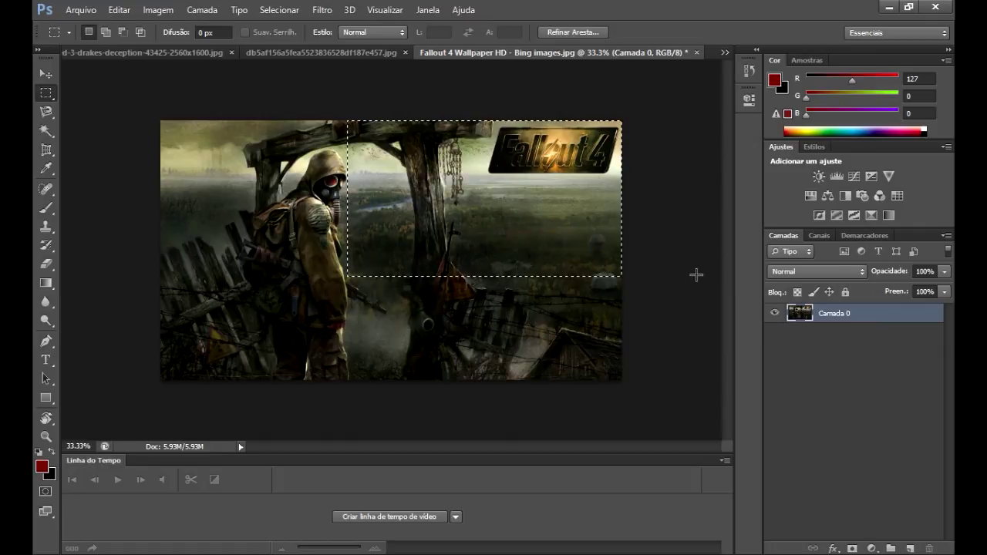
pyautogui.press('Delete')
pyautogui.moveTo(644, 399); pyautogui.dragTo(389, 267)
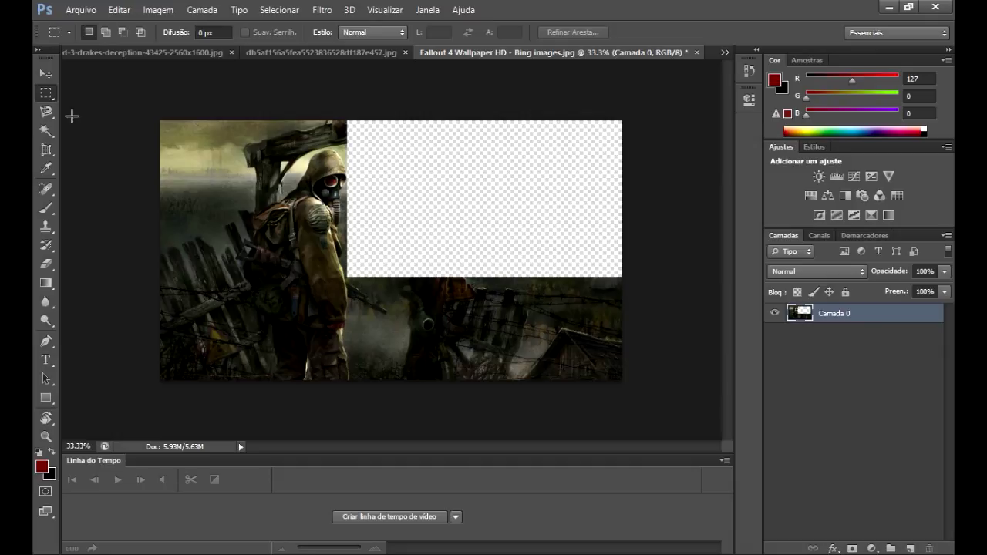
# Step: Delete the lower-right background around the rifle with the freehand Lasso
pyautogui.rightClick(47, 93)
pyautogui.click(46, 112)
pyautogui.click(93, 109)
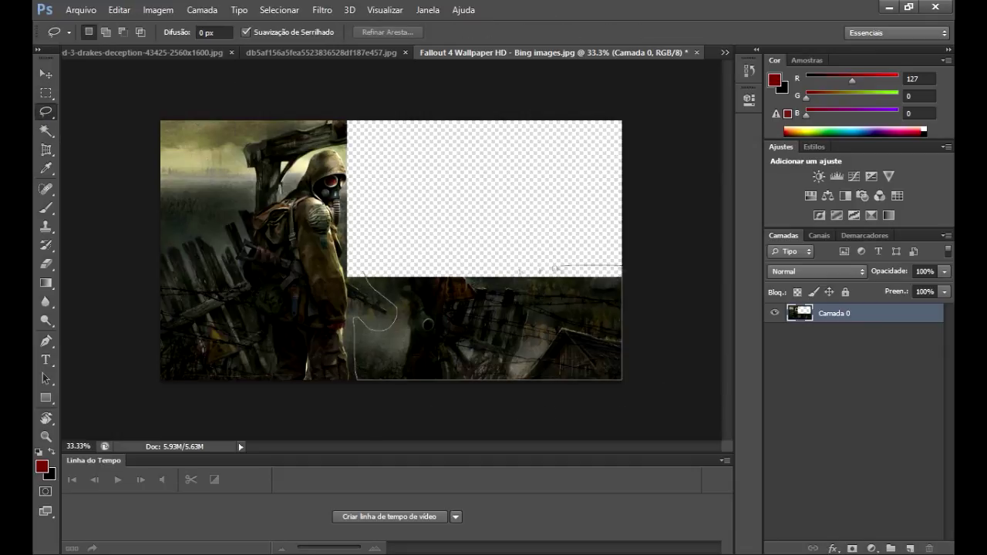
pyautogui.moveTo(555, 268); pyautogui.dragTo(364, 272)
pyautogui.press('Delete')
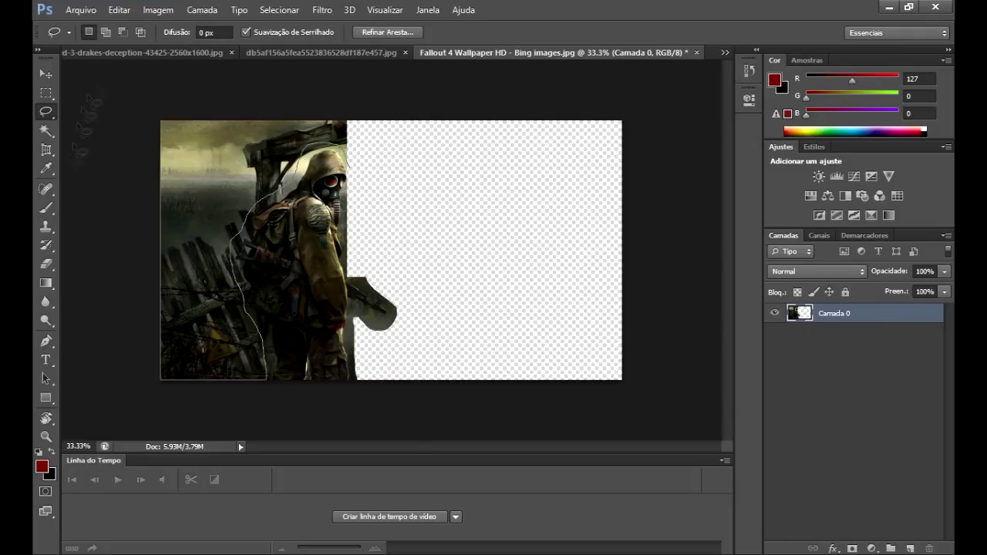
# Step: Delete the background left of the soldier and zoom in to inspect his outline
pyautogui.moveTo(369, 179); pyautogui.dragTo(372, 182)
pyautogui.press('Delete')
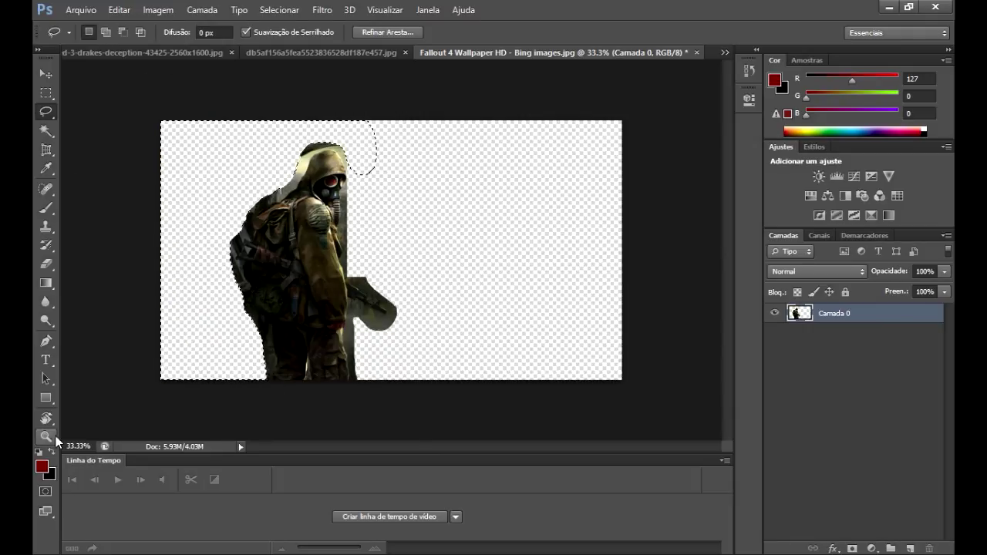
pyautogui.press('z')
pyautogui.keyDown('alt'); pyautogui.click(390, 255); pyautogui.keyUp('alt')
pyautogui.moveTo(350, 298); pyautogui.dragTo(401, 326)
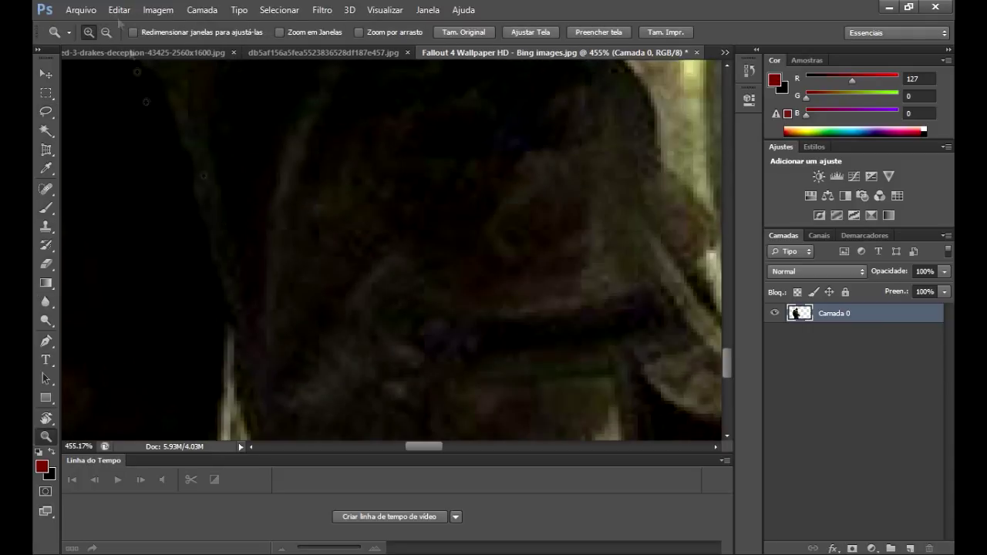
pyautogui.keyDown('alt'); pyautogui.click(417, 369); pyautogui.keyUp('alt')
pyautogui.click(530, 31)
pyautogui.click(464, 32)
# Step: Select the Magnetic Lasso tool
pyautogui.press('l')
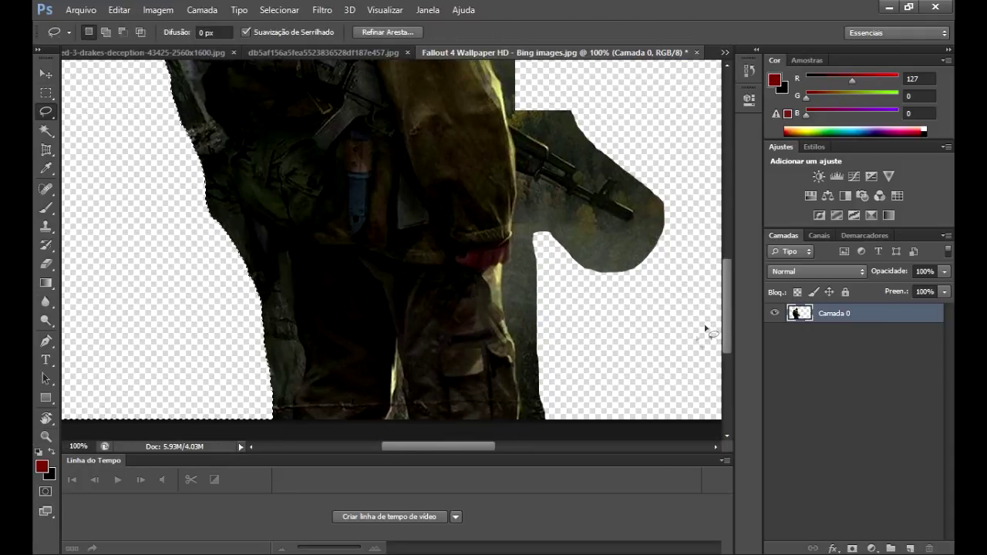
pyautogui.rightClick(48, 116)
pyautogui.click(142, 137)
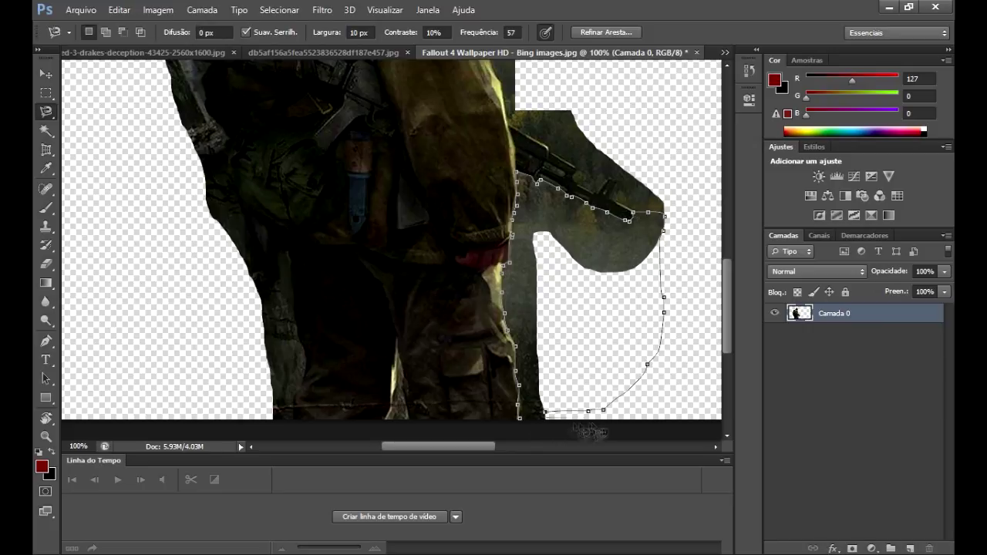
# Step: Close the magnetic lasso outline around the chunk beside the leg and delete it
pyautogui.click(520, 421)
pyautogui.press('Delete')
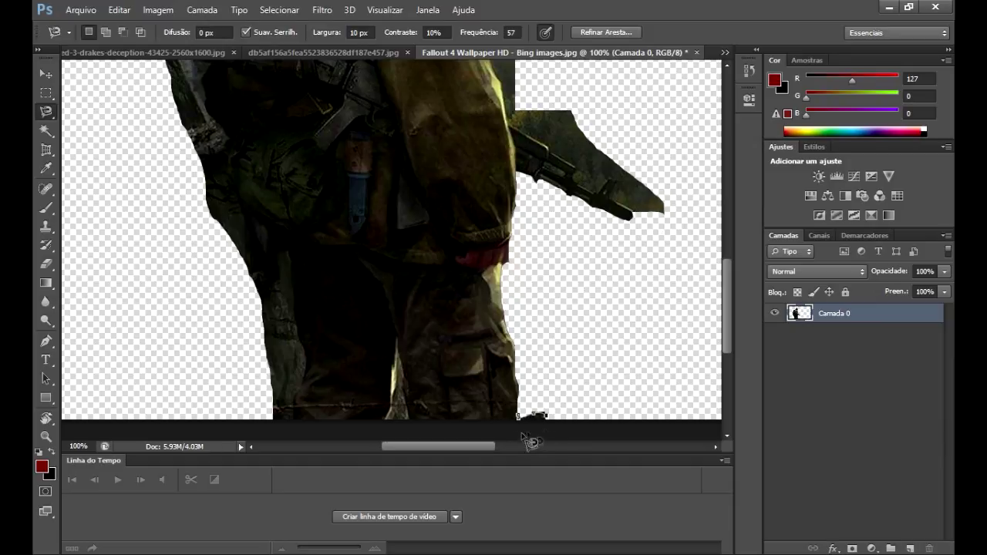
# Step: Choose the Eraser and zoom to 300% on the lower leg edge
pyautogui.press('e')
pyautogui.press('m')
pyautogui.scroll(-2, 366, 322)
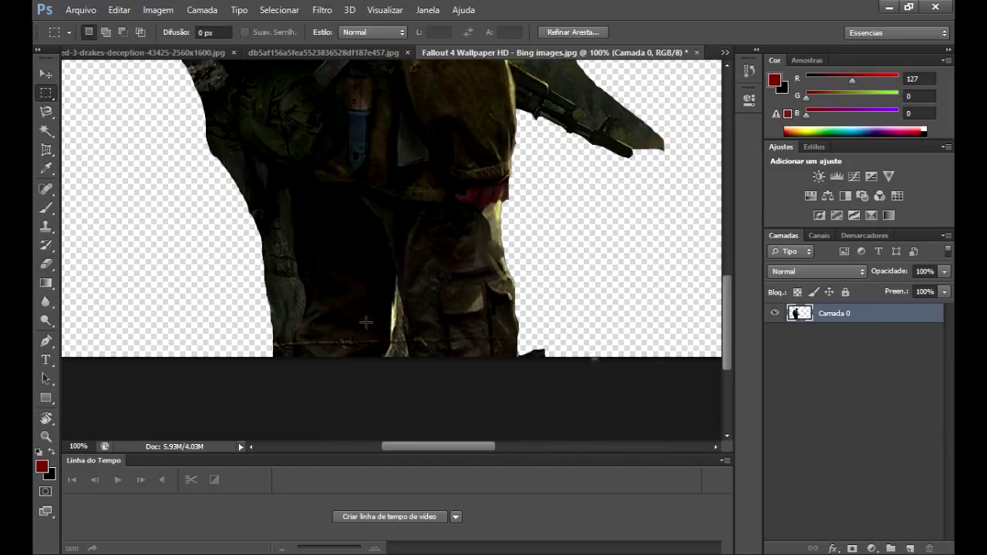
pyautogui.click(48, 265)
pyautogui.scroll(2, 507, 400)
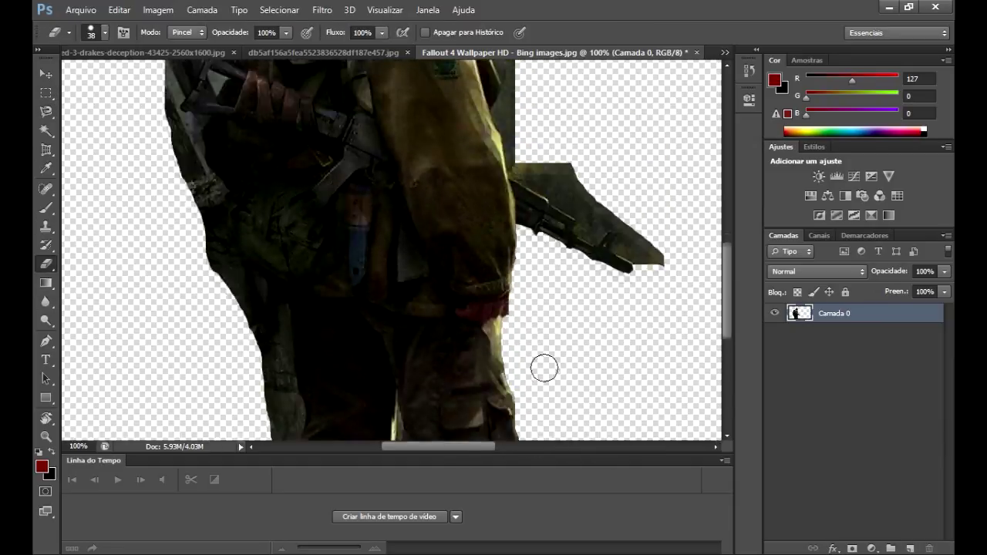
pyautogui.press('z')
pyautogui.click(522, 395)
pyautogui.click(522, 395)
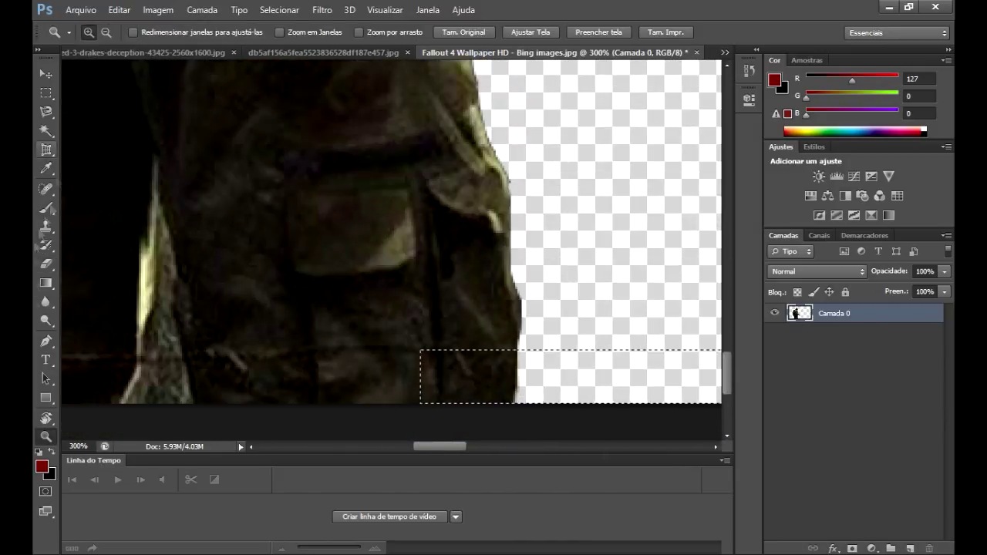
# Step: Set the Eraser brush size to 6 px
pyautogui.press('e')
pyautogui.click(100, 32)
pyautogui.moveTo(59, 76); pyautogui.dragTo(57, 76)
pyautogui.click(107, 30)
pyautogui.scroll(5, 524, 347)
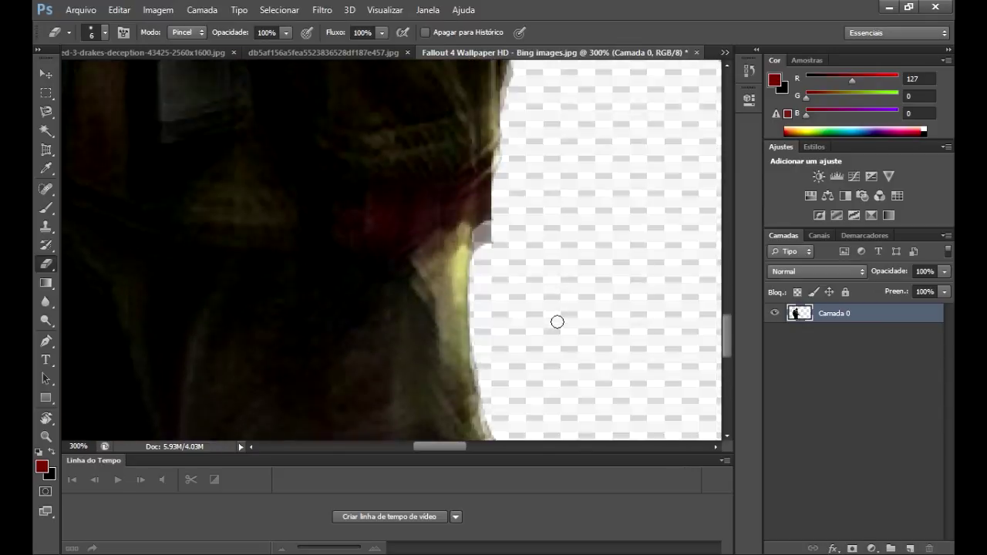
pyautogui.scroll(2, 558, 322)
# Step: Box stray background patches by the rifle with rectangular marquee selections for erasing
pyautogui.press('m')
pyautogui.moveTo(422, 185); pyautogui.dragTo(524, 273)
pyautogui.press('e')
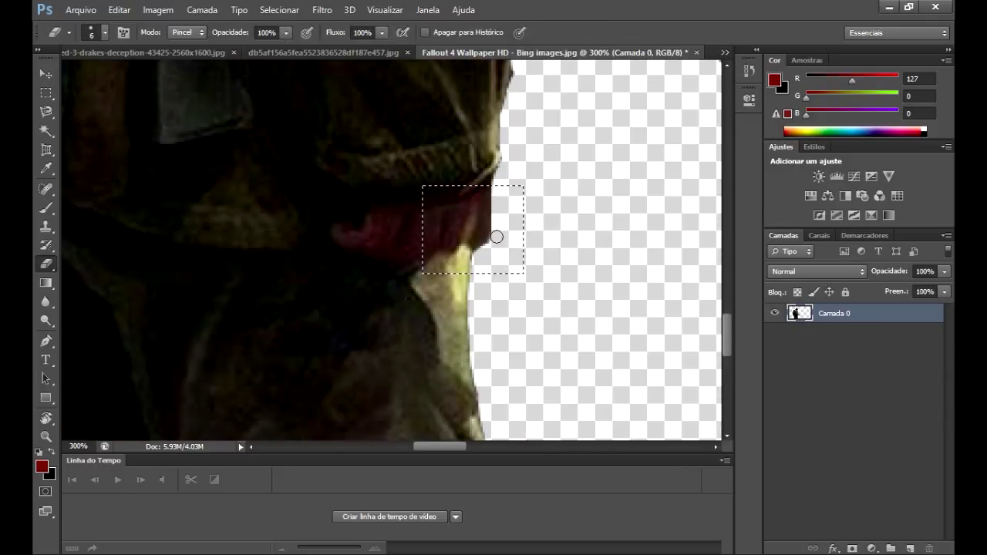
pyautogui.scroll(3, 496, 237)
pyautogui.scroll(2, 502, 443)
pyautogui.hscroll(8, 461, 441)
pyautogui.press('m')
pyautogui.moveTo(240, 278)
pyautogui.mouseDown()
pyautogui.moveTo(470, 88)
pyautogui.moveTo(274, 315)
pyautogui.mouseUp()
pyautogui.click(45, 263)
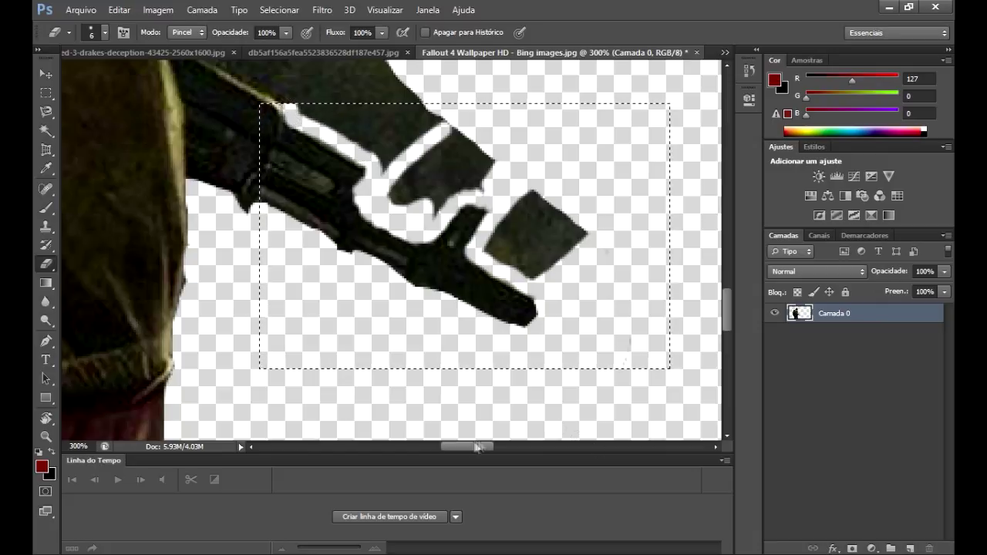
# Step: Select the area around the rifle's receiver and zoom to 500%
pyautogui.moveTo(478, 447); pyautogui.dragTo(474, 448)
pyautogui.scroll(3, 347, 247)
pyautogui.press('m')
pyautogui.moveTo(269, 142); pyautogui.dragTo(433, 351)
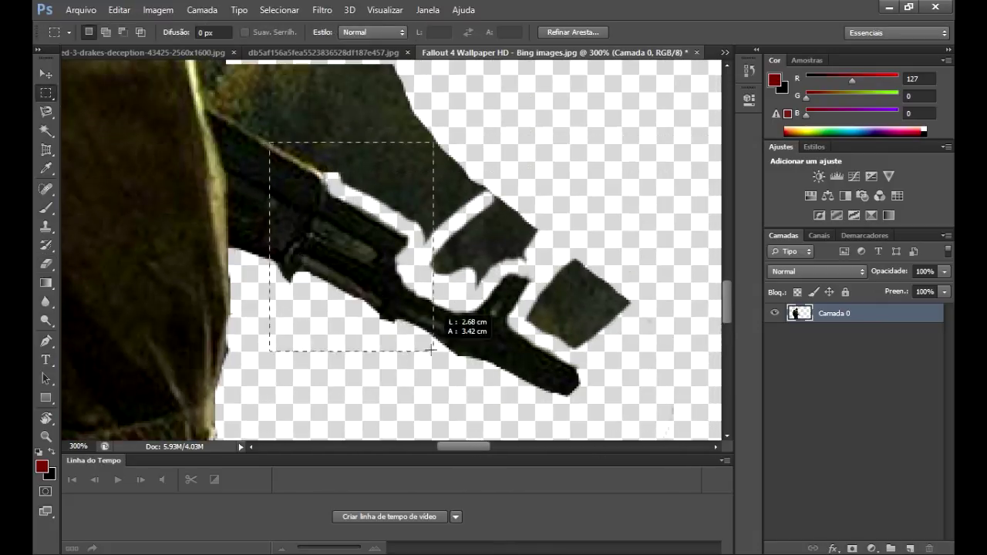
pyautogui.press('z')
pyautogui.click(346, 256)
pyautogui.keyDown('alt'); pyautogui.click(283, 247); pyautogui.keyUp('alt')
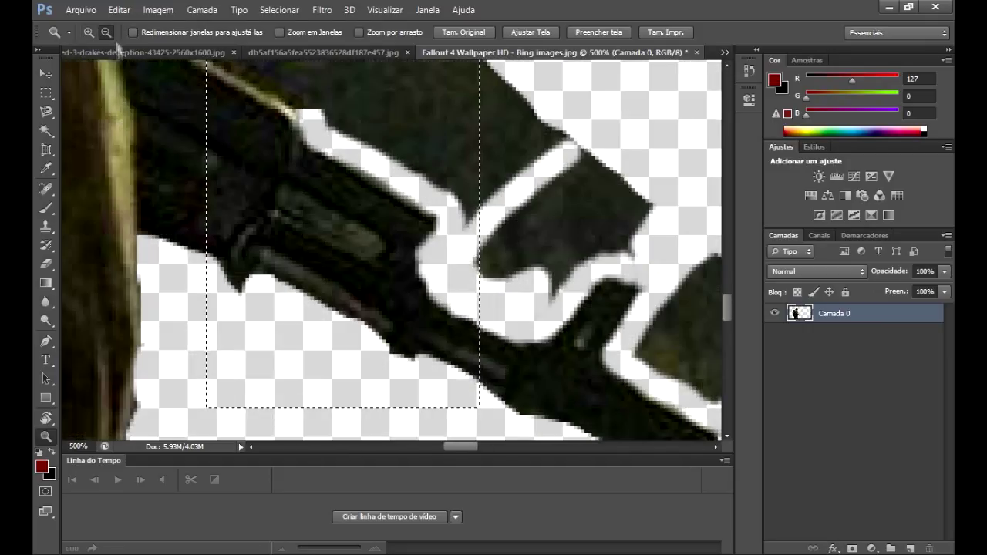
# Step: Set the Eraser to 3 px and erase background between the rifle parts
pyautogui.press('e')
pyautogui.click(104, 32)
pyautogui.moveTo(58, 78); pyautogui.dragTo(56, 78)
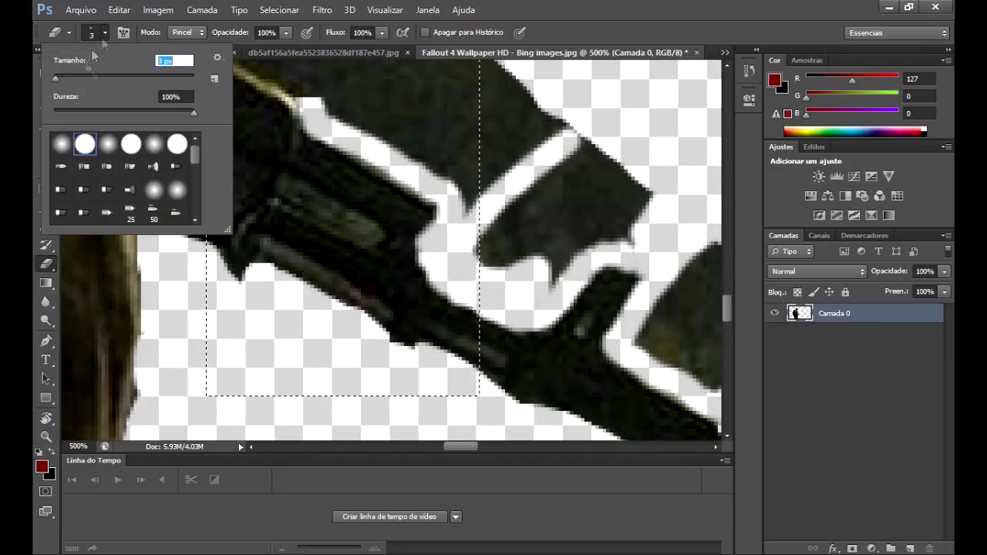
pyautogui.press('Return')
pyautogui.moveTo(284, 176)
pyautogui.mouseDown()
pyautogui.moveTo(379, 238)
pyautogui.moveTo(331, 216)
pyautogui.mouseUp()
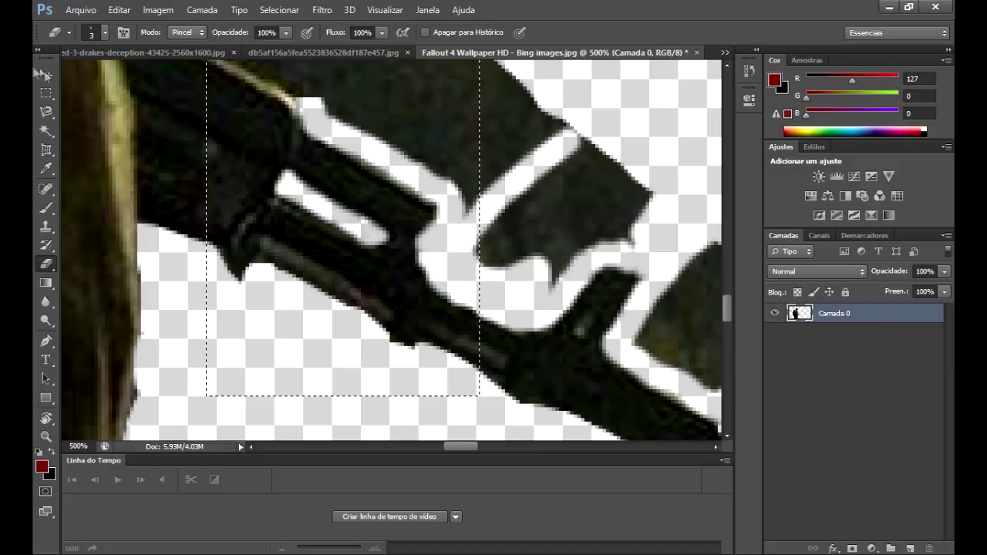
# Step: Draw marquee selections around the rifle's lower grip and upper area
pyautogui.press('m')
pyautogui.moveTo(484, 221); pyautogui.dragTo(656, 436)
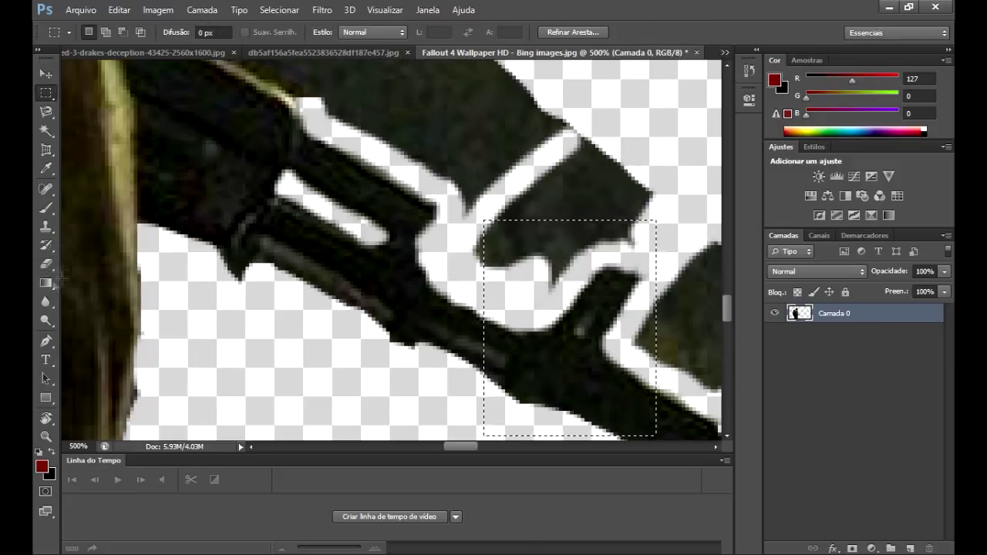
pyautogui.press('e')
pyautogui.scroll(1, 391, 250)
pyautogui.press('m')
pyautogui.moveTo(166, 257); pyautogui.dragTo(266, 332)
pyautogui.press('e')
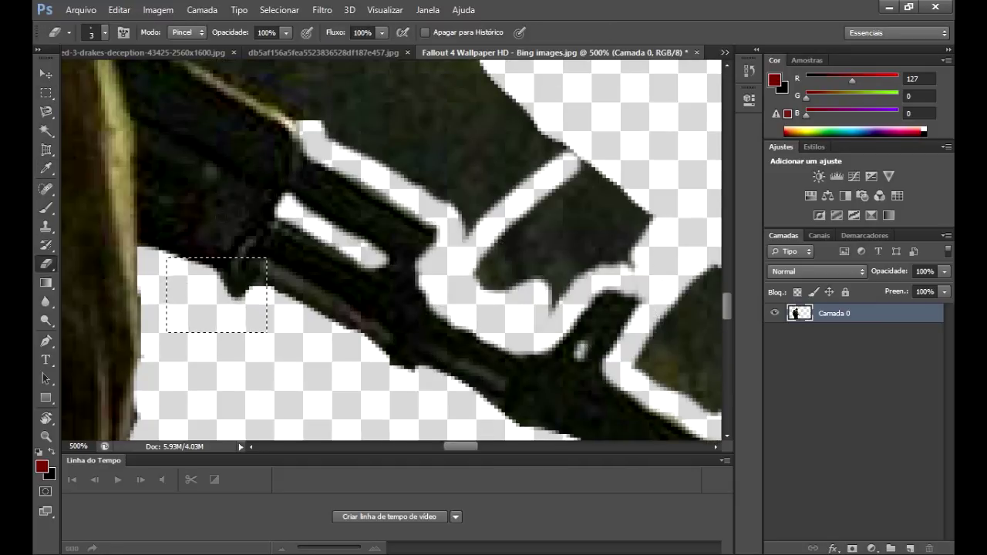
pyautogui.scroll(4, 392, 250)
pyautogui.press('m')
pyautogui.moveTo(132, 83)
pyautogui.mouseDown()
pyautogui.moveTo(215, 246)
pyautogui.moveTo(573, 401)
pyautogui.mouseUp()
pyautogui.press('e')
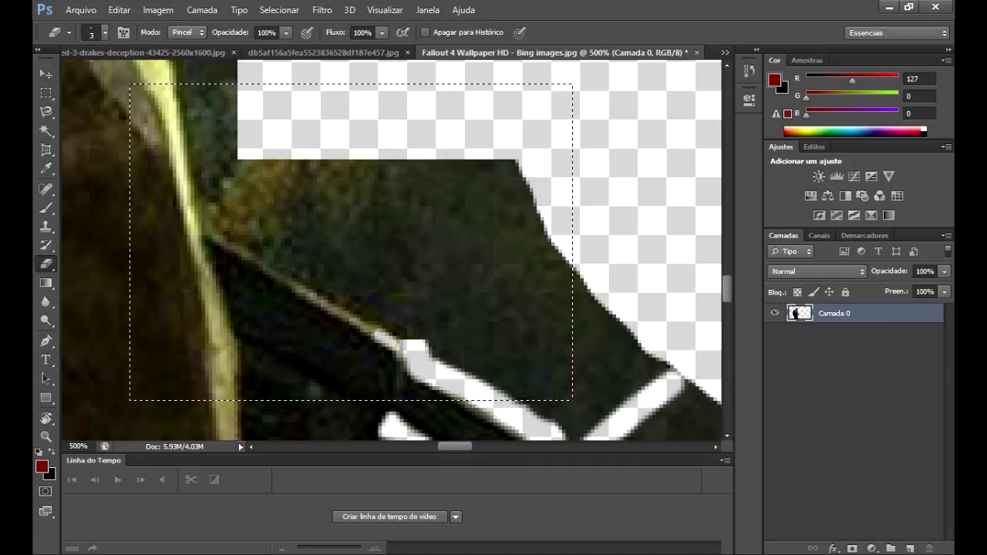
# Step: Erase along the rifle's upper edge, enlarging the Eraser to 8 px
pyautogui.moveTo(390, 341); pyautogui.dragTo(200, 231)
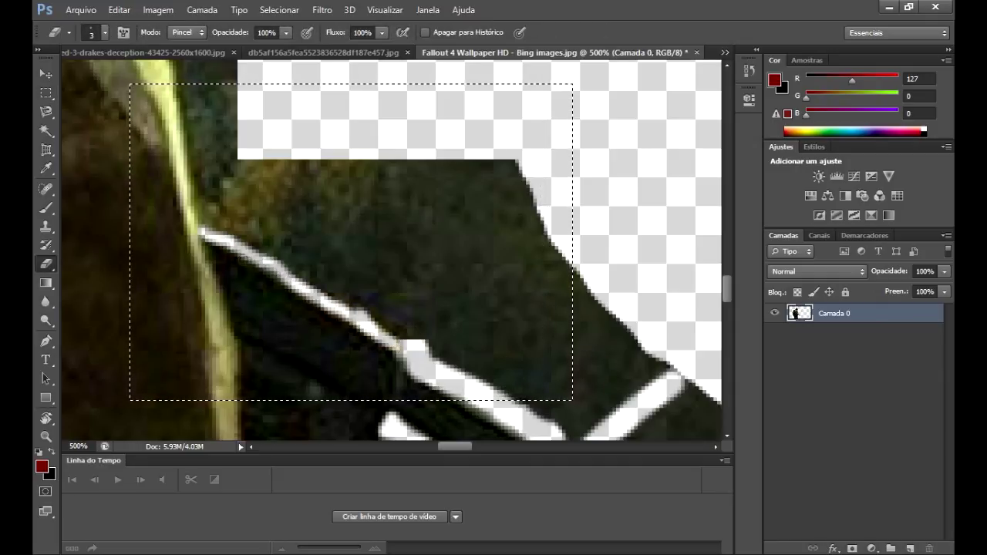
pyautogui.moveTo(202, 231); pyautogui.dragTo(222, 195)
pyautogui.click(104, 32)
pyautogui.moveTo(223, 231); pyautogui.dragTo(270, 144)
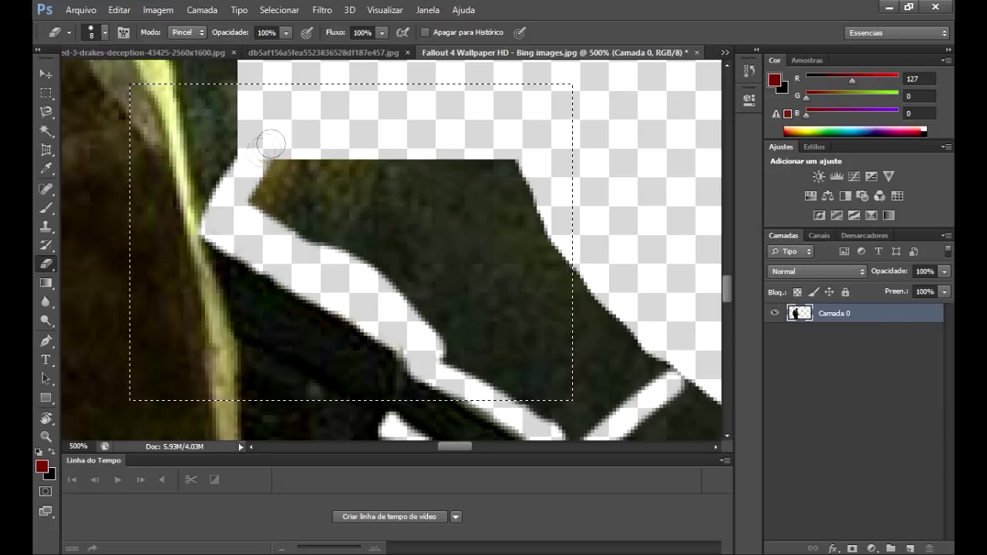
pyautogui.scroll(5, 246, 226)
# Step: Erase background along the diagonal coat edge
pyautogui.press('m')
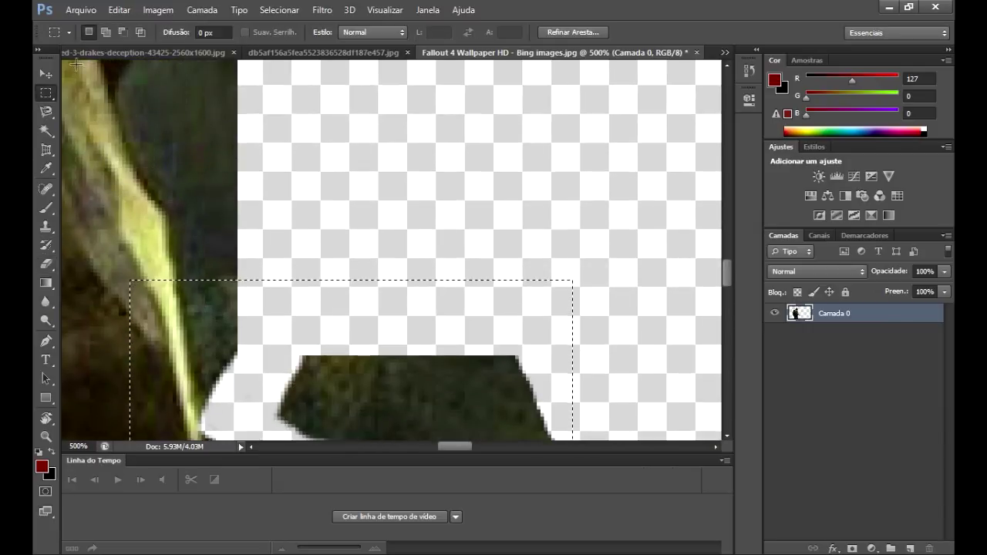
pyautogui.press('e')
pyautogui.moveTo(208, 406); pyautogui.dragTo(183, 221)
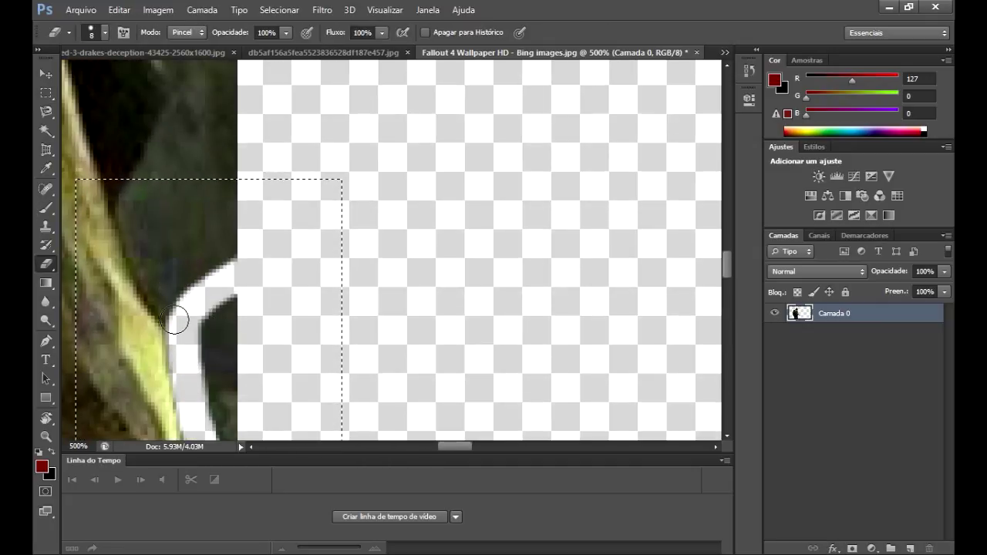
pyautogui.moveTo(171, 317)
pyautogui.mouseDown()
pyautogui.moveTo(171, 191)
pyautogui.moveTo(208, 254)
pyautogui.moveTo(194, 286)
pyautogui.mouseUp()
# Step: Zoom onto the coat edge, box a background rectangle beside it and erase inside
pyautogui.press('z')
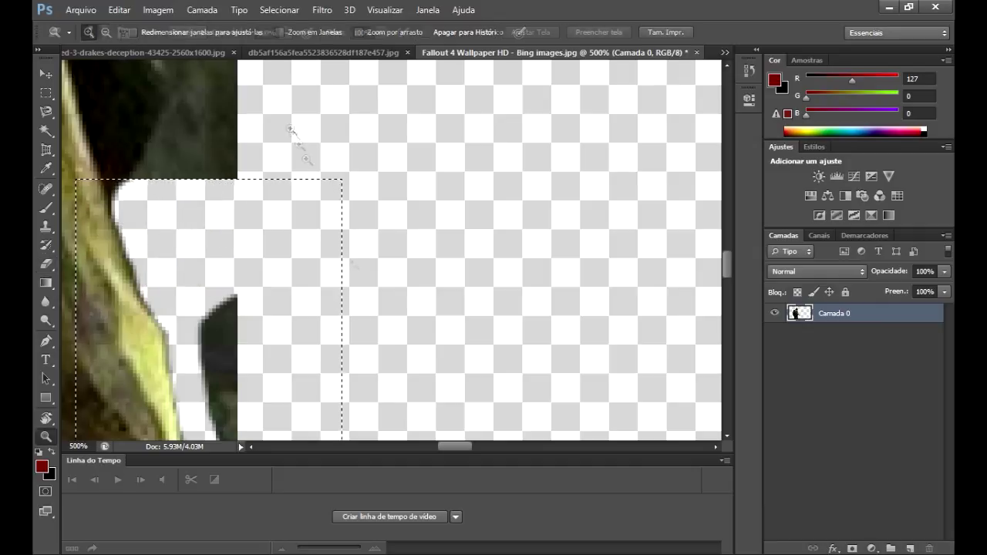
pyautogui.keyDown('alt'); pyautogui.click(146, 239); pyautogui.keyUp('alt')
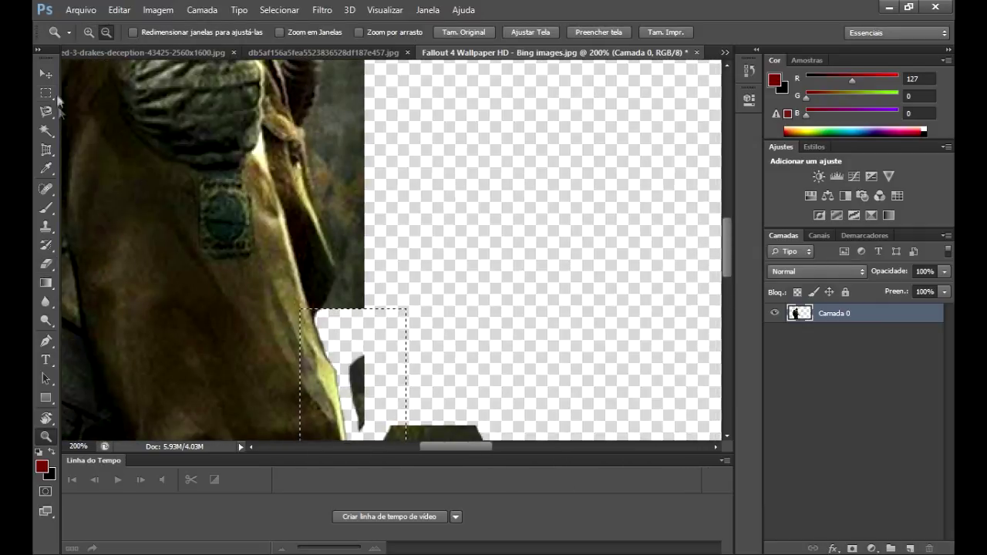
pyautogui.click(300, 251)
pyautogui.press('m')
pyautogui.moveTo(372, 293); pyautogui.dragTo(491, 401)
pyautogui.press('e')
pyautogui.moveTo(344, 374); pyautogui.dragTo(359, 197)
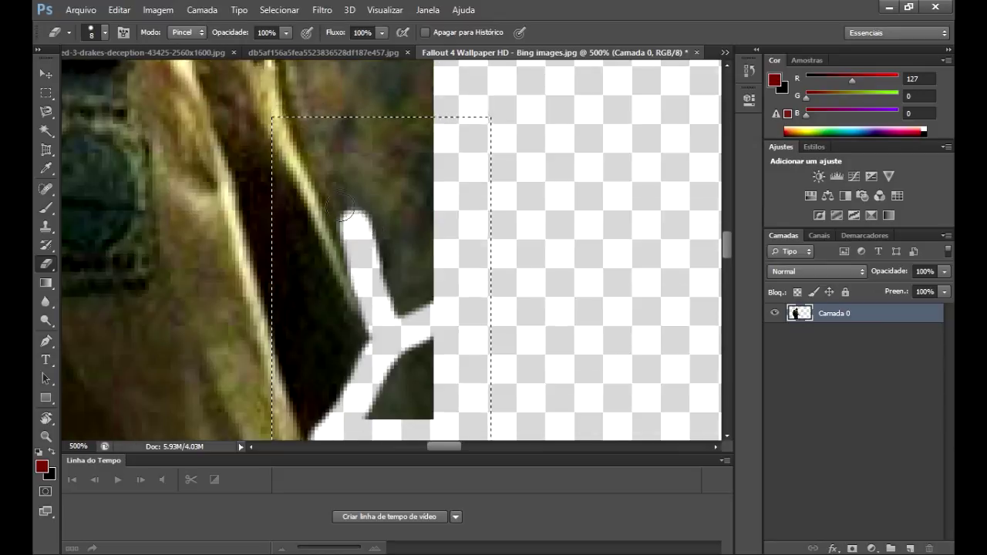
# Step: Select a larger background area beside the coat and erase along its top edge
pyautogui.scroll(5, 359, 196)
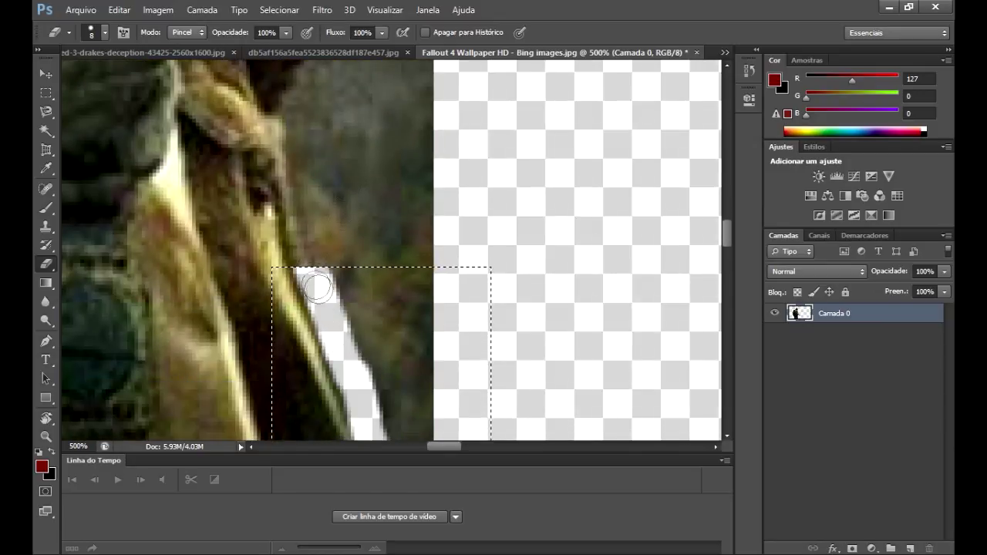
pyautogui.scroll(-1, 353, 341)
pyautogui.scroll(-1, 360, 324)
pyautogui.scroll(2, 355, 331)
pyautogui.scroll(2, 355, 332)
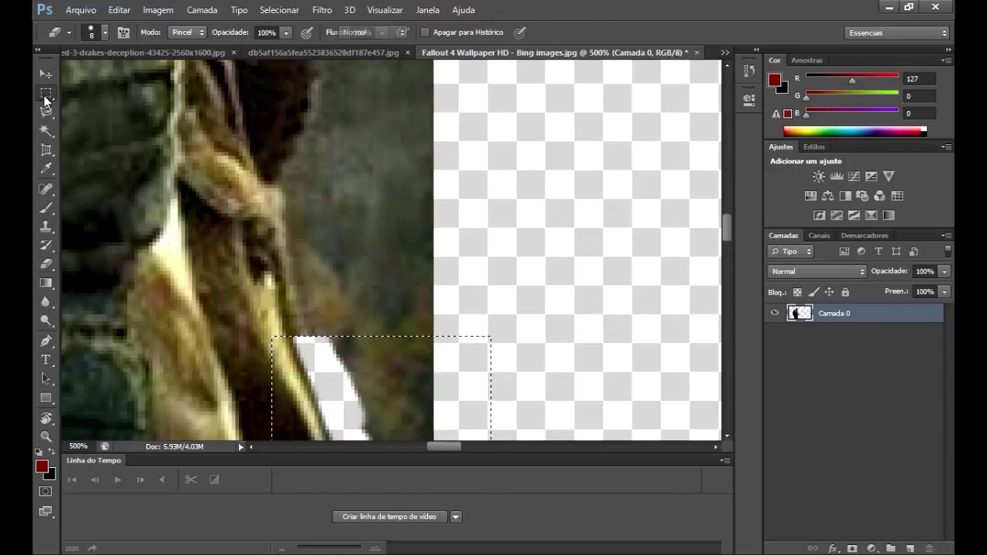
pyautogui.click(45, 94)
pyautogui.moveTo(269, 199); pyautogui.dragTo(517, 399)
pyautogui.scroll(2, 504, 333)
pyautogui.press('e')
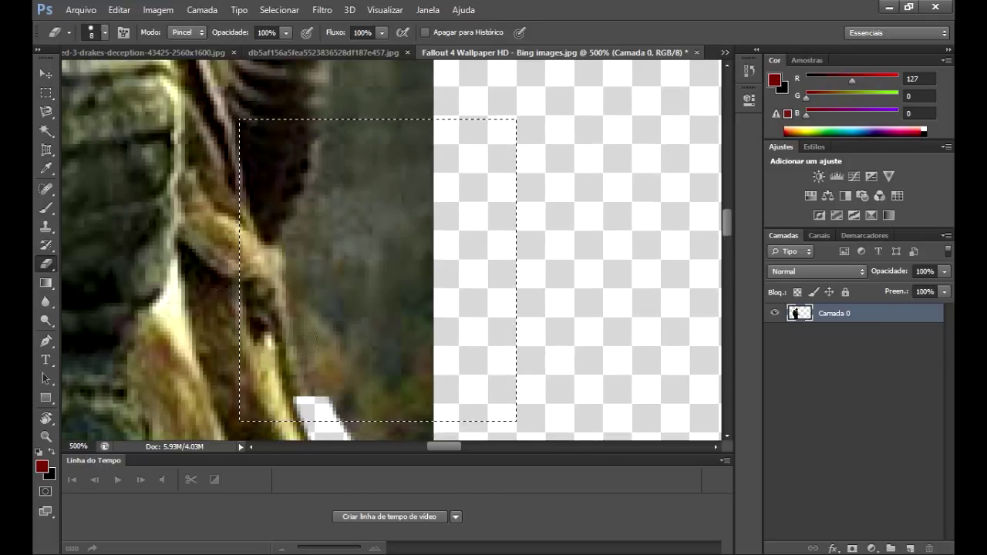
pyautogui.moveTo(302, 346)
pyautogui.mouseDown()
pyautogui.moveTo(289, 241)
pyautogui.moveTo(327, 166)
pyautogui.moveTo(504, 111)
pyautogui.mouseUp()
# Step: Box the area beside the gas-mask hose and erase its vertical and top strips
pyautogui.scroll(1, 406, 378)
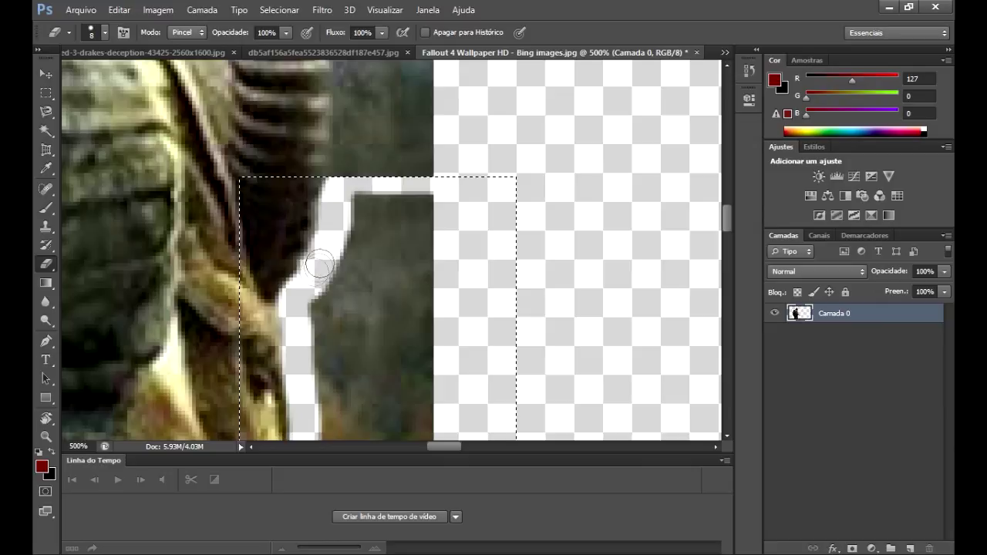
pyautogui.scroll(3, 290, 302)
pyautogui.click(46, 94)
pyautogui.moveTo(308, 73); pyautogui.dragTo(490, 418)
pyautogui.press('e')
pyautogui.moveTo(343, 382); pyautogui.dragTo(345, 225)
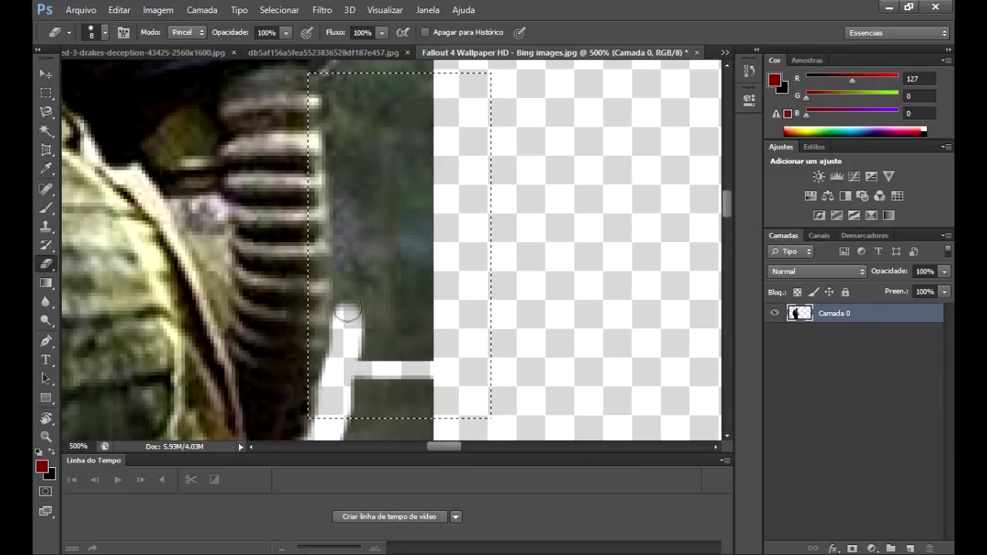
pyautogui.scroll(1, 343, 288)
pyautogui.scroll(1, 343, 288)
pyautogui.moveTo(344, 288); pyautogui.dragTo(343, 223)
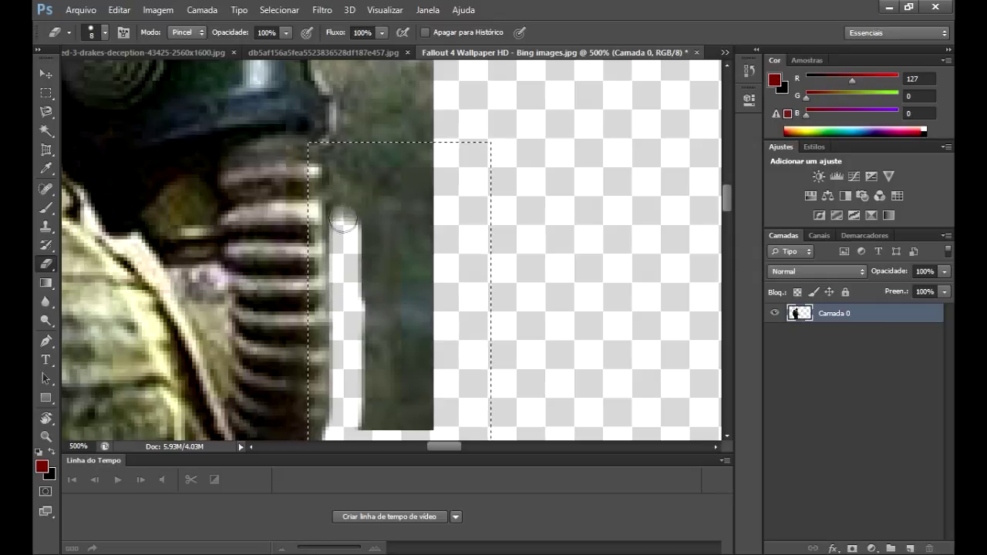
pyautogui.moveTo(345, 154); pyautogui.dragTo(432, 154)
pyautogui.scroll(4, 488, 291)
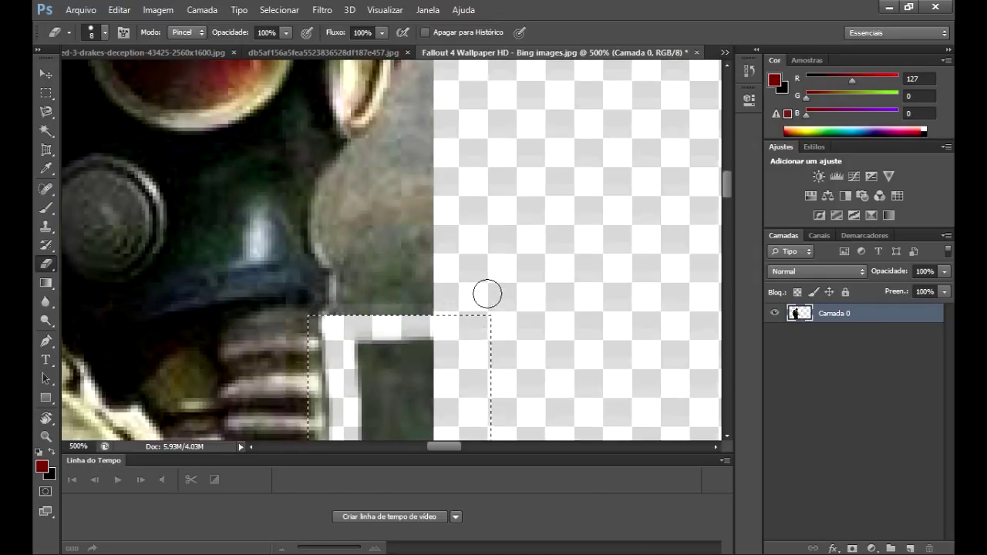
pyautogui.press('m')
pyautogui.scroll(3, 284, 108)
# Step: Box a tall rectangle beside the gas mask and erase the background inside
pyautogui.moveTo(487, 413); pyautogui.dragTo(301, 60)
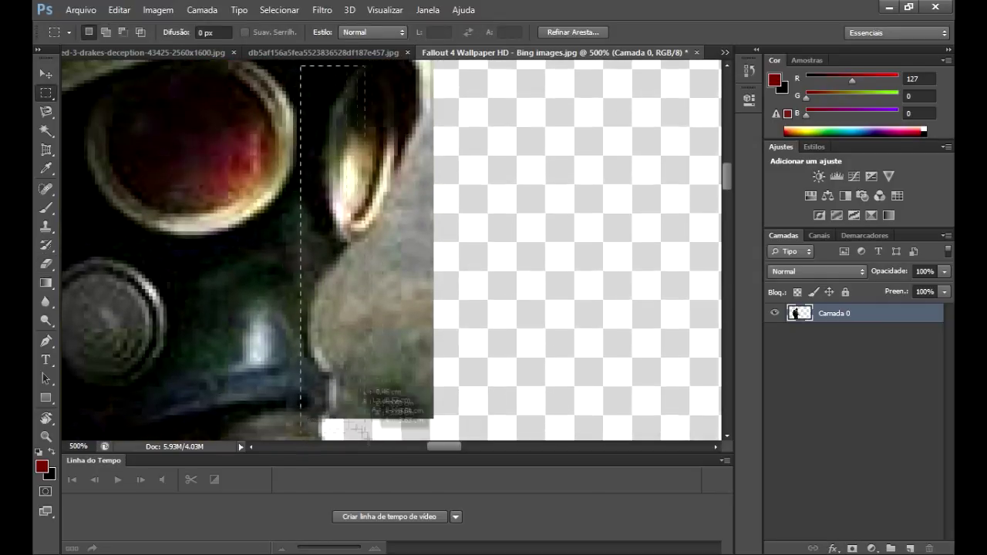
pyautogui.press('e')
pyautogui.moveTo(342, 414)
pyautogui.mouseDown()
pyautogui.moveTo(348, 389)
pyautogui.moveTo(324, 333)
pyautogui.moveTo(366, 253)
pyautogui.moveTo(416, 247)
pyautogui.moveTo(427, 223)
pyautogui.moveTo(419, 304)
pyautogui.mouseUp()
pyautogui.scroll(1, 432, 278)
pyautogui.scroll(1, 379, 324)
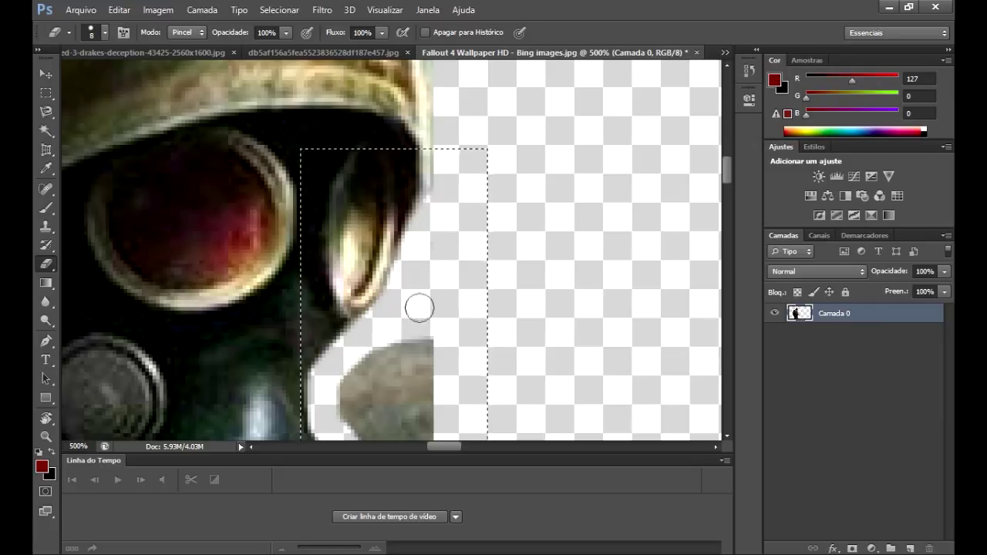
pyautogui.scroll(3, 428, 308)
pyautogui.scroll(2, 433, 308)
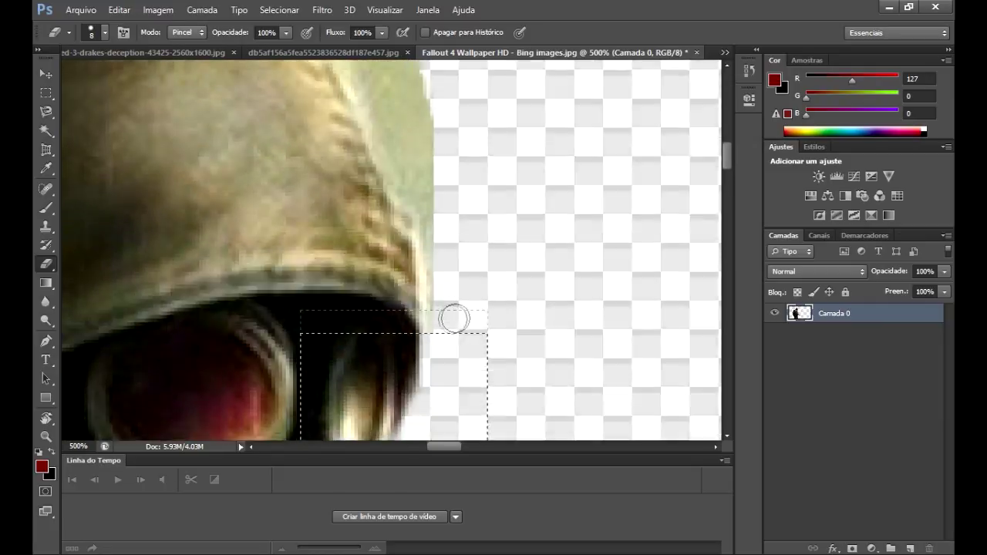
pyautogui.scroll(1, 454, 315)
# Step: Erase more background in a second selection near the gas mask, then nudge it with Move
pyautogui.press('m')
pyautogui.moveTo(229, 61)
pyautogui.mouseDown()
pyautogui.moveTo(509, 421)
pyautogui.moveTo(527, 423)
pyautogui.mouseUp()
pyautogui.scroll(1, 527, 423)
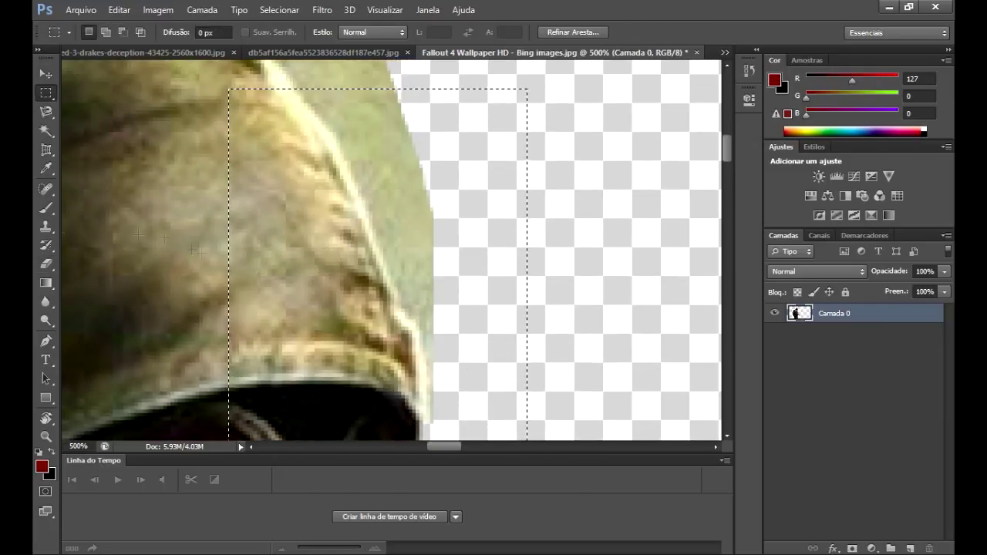
pyautogui.press('e')
pyautogui.moveTo(439, 355)
pyautogui.mouseDown()
pyautogui.moveTo(436, 231)
pyautogui.moveTo(443, 296)
pyautogui.moveTo(393, 346)
pyautogui.moveTo(324, 209)
pyautogui.moveTo(441, 308)
pyautogui.mouseUp()
pyautogui.scroll(3, 442, 296)
pyautogui.scroll(1, 440, 308)
pyautogui.scroll(3, 440, 309)
pyautogui.press('v')
pyautogui.moveTo(339, 332)
pyautogui.mouseDown()
pyautogui.moveTo(297, 305)
pyautogui.moveTo(320, 332)
pyautogui.mouseUp()
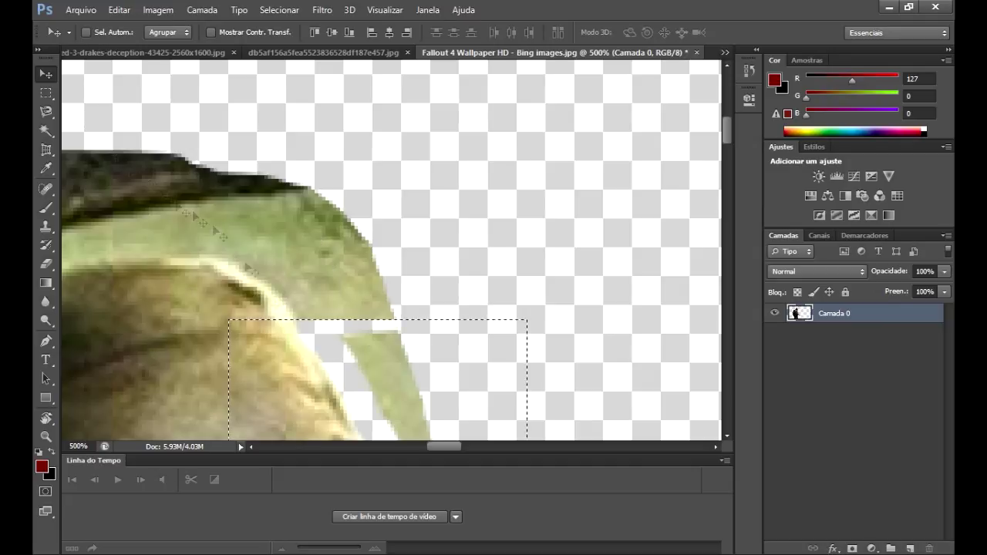
# Step: Erase the background gap between the helmet brim and helmet
pyautogui.press('m')
pyautogui.moveTo(106, 93); pyautogui.dragTo(404, 463)
pyautogui.press('e')
pyautogui.moveTo(318, 326)
pyautogui.mouseDown()
pyautogui.moveTo(242, 259)
pyautogui.moveTo(123, 251)
pyautogui.mouseUp()
pyautogui.scroll(1, 124, 251)
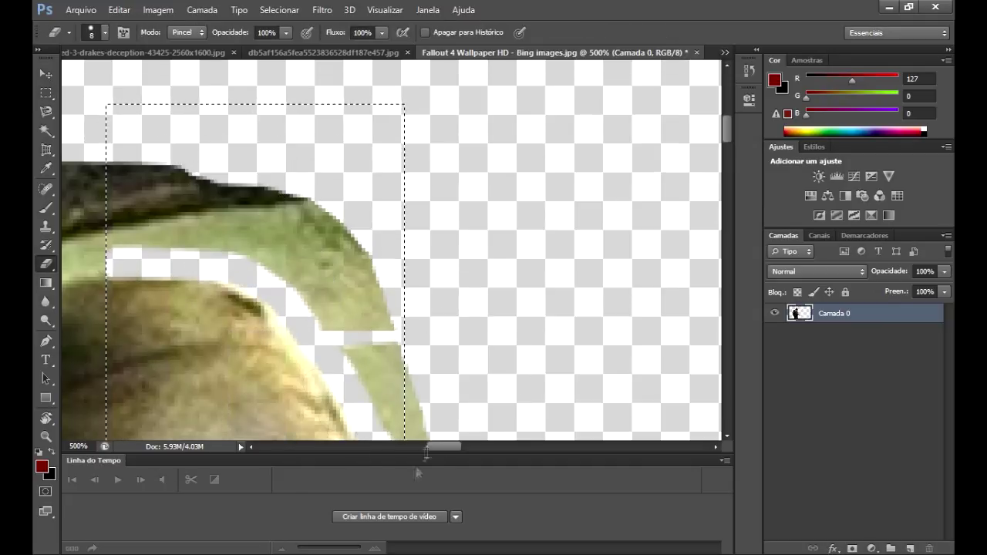
pyautogui.hscroll(-5, 124, 250)
# Step: Erase the background under the brim and along the pale brim band's edge
pyautogui.press('m')
pyautogui.moveTo(106, 112)
pyautogui.mouseDown()
pyautogui.moveTo(634, 405)
pyautogui.moveTo(570, 424)
pyautogui.mouseUp()
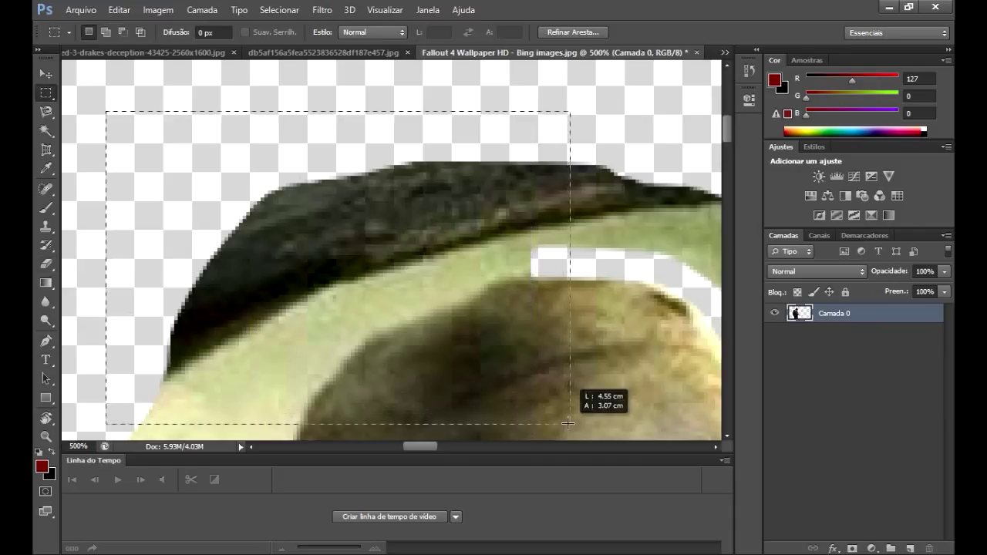
pyautogui.press('e')
pyautogui.moveTo(532, 258)
pyautogui.mouseDown()
pyautogui.moveTo(487, 267)
pyautogui.moveTo(375, 324)
pyautogui.moveTo(266, 421)
pyautogui.mouseUp()
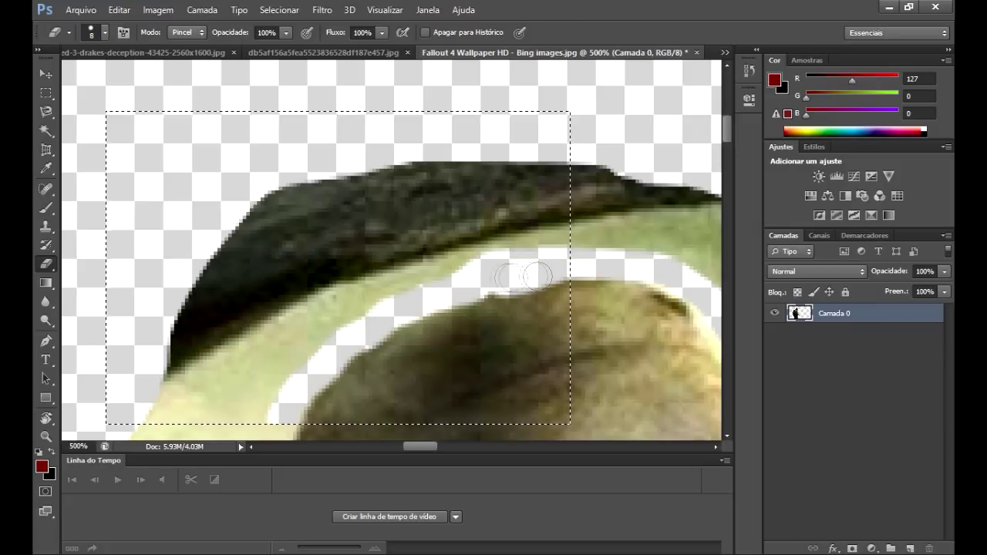
pyautogui.scroll(-5, 477, 279)
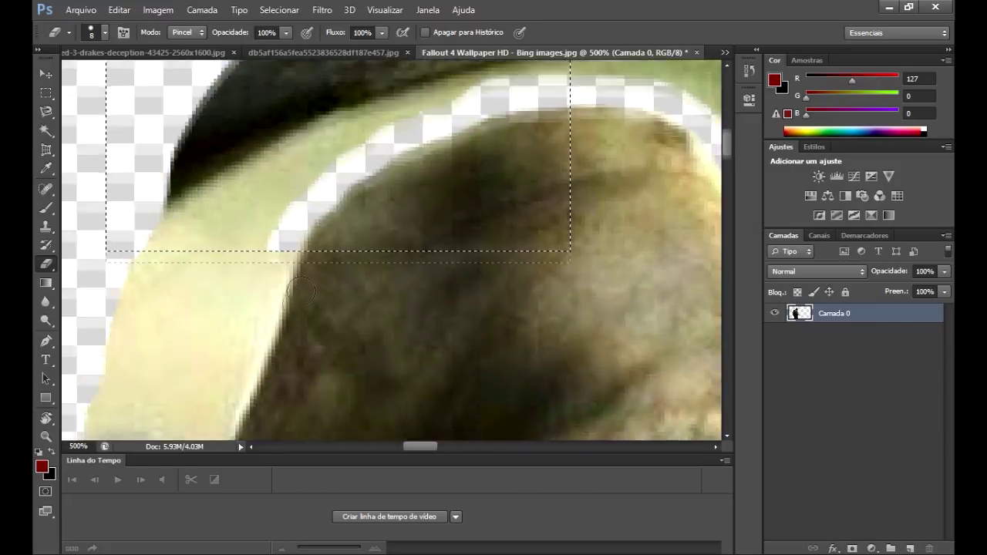
pyautogui.press('m')
pyautogui.moveTo(275, 355); pyautogui.dragTo(324, 361)
pyautogui.press('e')
pyautogui.moveTo(414, 168)
pyautogui.mouseDown()
pyautogui.moveTo(372, 300)
pyautogui.moveTo(315, 394)
pyautogui.mouseUp()
# Step: Marquee-select the background beside the gas mask and erase it
pyautogui.scroll(-3, 316, 394)
pyautogui.moveTo(311, 290); pyautogui.dragTo(288, 344)
pyautogui.scroll(-3, 288, 344)
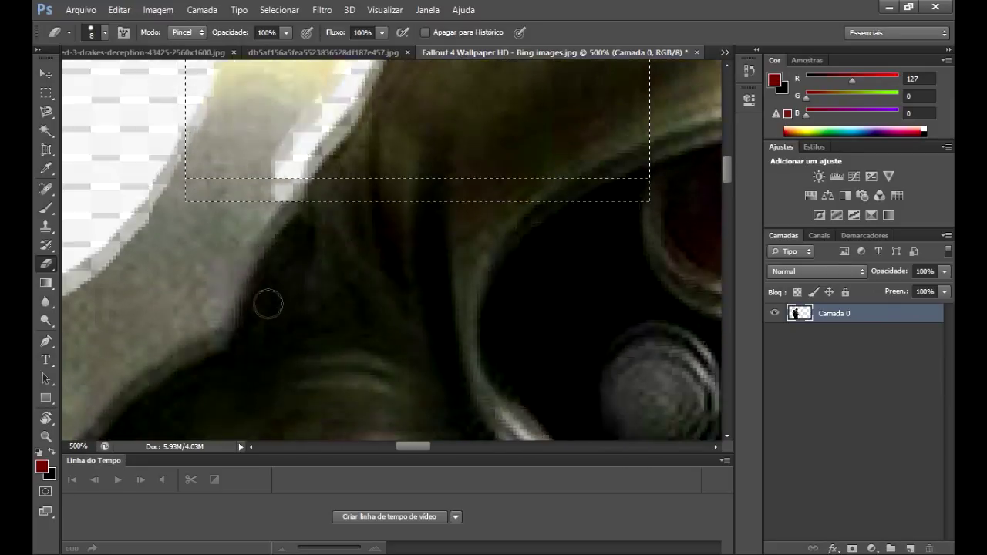
pyautogui.press('m')
pyautogui.moveTo(440, 176); pyautogui.dragTo(231, 352)
pyautogui.scroll(-1, 411, 453)
pyautogui.moveTo(410, 448); pyautogui.dragTo(397, 448)
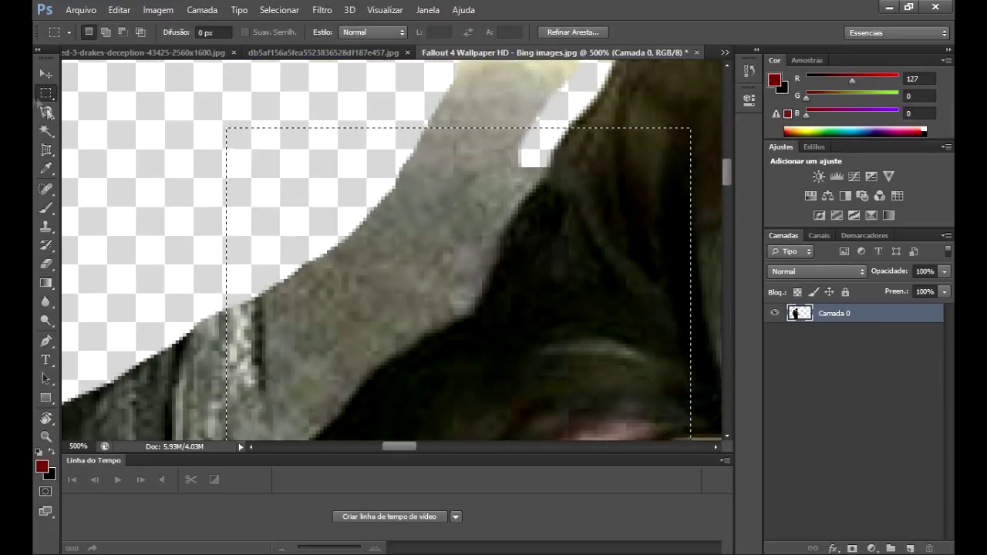
pyautogui.press('e')
pyautogui.moveTo(531, 162)
pyautogui.mouseDown()
pyautogui.moveTo(471, 286)
pyautogui.moveTo(356, 355)
pyautogui.mouseUp()
# Step: Erase the leftover white strip at the selection's left edge
pyautogui.scroll(-1, 356, 355)
pyautogui.scroll(-1, 333, 301)
pyautogui.moveTo(352, 269); pyautogui.dragTo(300, 331)
pyautogui.moveTo(236, 347); pyautogui.dragTo(236, 216)
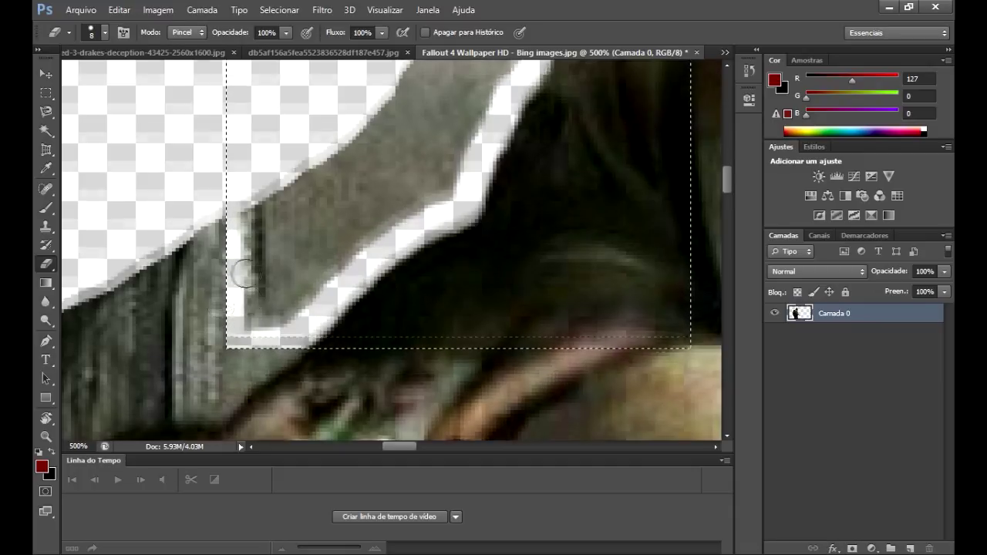
# Step: Select the background beside the grey strap and erase the white strips along the head edge
pyautogui.press('m')
pyautogui.scroll(-3, 242, 269)
pyautogui.moveTo(396, 445); pyautogui.dragTo(389, 446)
pyautogui.moveTo(70, 100); pyautogui.dragTo(535, 413)
pyautogui.press('e')
pyautogui.moveTo(426, 203)
pyautogui.mouseDown()
pyautogui.moveTo(374, 266)
pyautogui.moveTo(231, 309)
pyautogui.mouseUp()
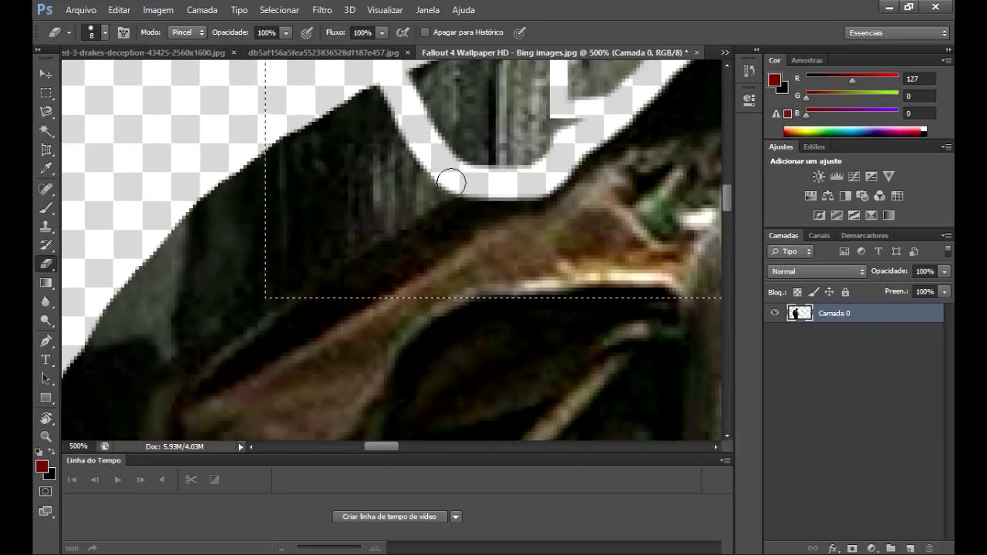
pyautogui.moveTo(452, 177); pyautogui.dragTo(346, 244)
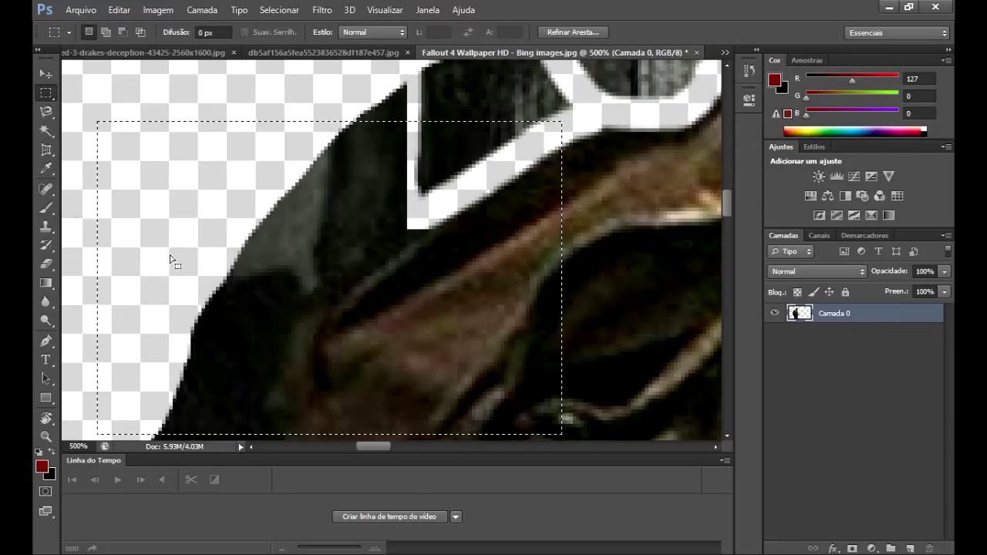
pyautogui.moveTo(419, 213); pyautogui.dragTo(305, 282)
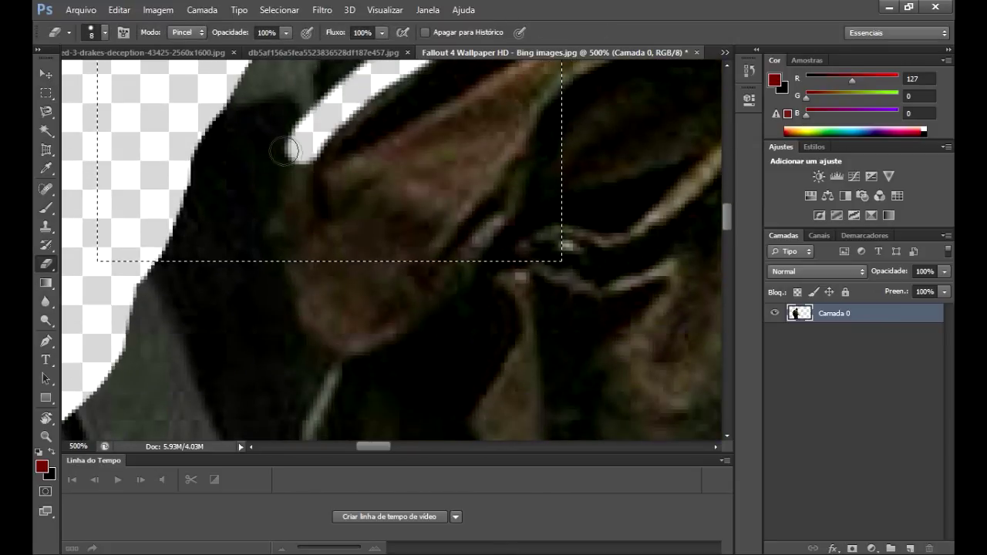
pyautogui.moveTo(304, 159)
pyautogui.mouseDown()
pyautogui.moveTo(264, 188)
pyautogui.moveTo(243, 231)
pyautogui.moveTo(270, 264)
pyautogui.mouseUp()
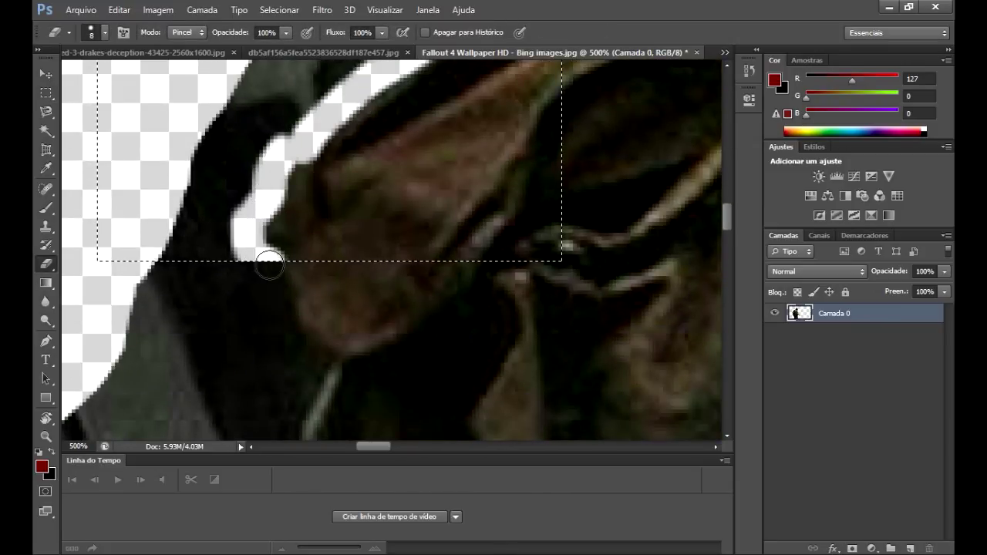
# Step: Select a new area by the face edge, erase that strip, and zoom to 300%
pyautogui.click(45, 92)
pyautogui.moveTo(408, 326); pyautogui.dragTo(375, 205)
pyautogui.click(47, 263)
pyautogui.moveTo(277, 146)
pyautogui.mouseDown()
pyautogui.moveTo(291, 246)
pyautogui.moveTo(284, 232)
pyautogui.moveTo(304, 263)
pyautogui.moveTo(287, 351)
pyautogui.mouseUp()
pyautogui.scroll(-5, 326, 257)
pyautogui.scroll(2, 334, 280)
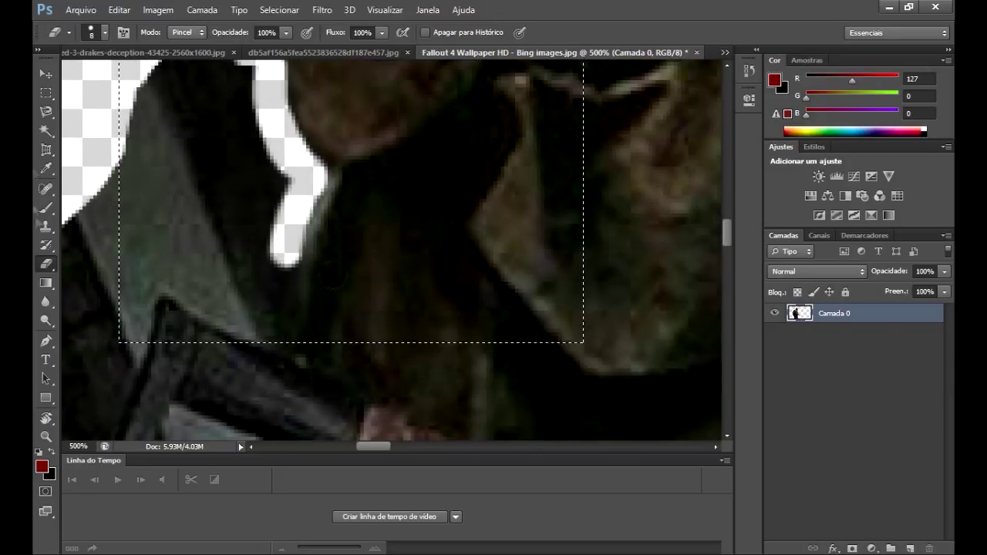
pyautogui.press('z')
pyautogui.moveTo(331, 282); pyautogui.dragTo(468, 246)
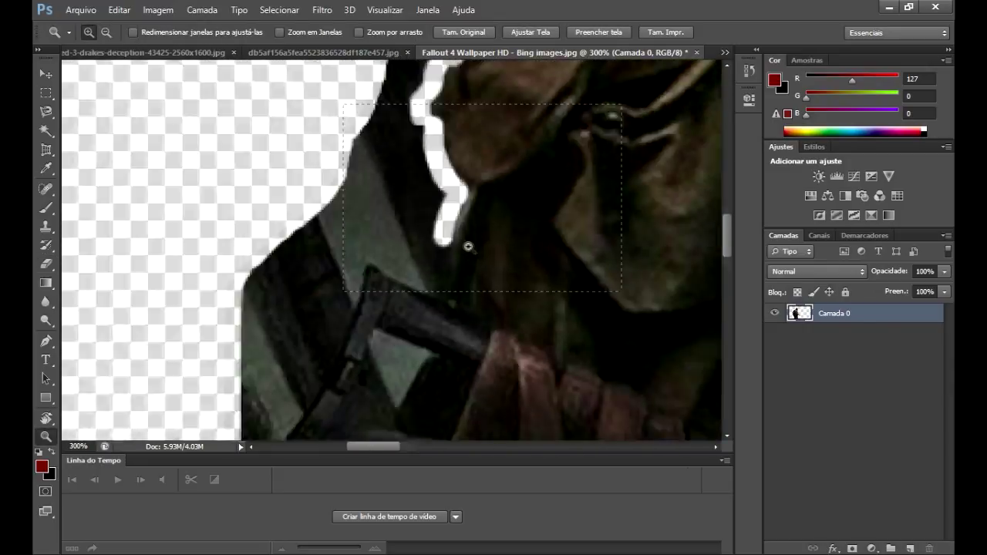
# Step: Zoom in to 500% and erase the white strip along the face edge
pyautogui.click(468, 246)
pyautogui.click(456, 227)
pyautogui.press('e')
pyautogui.moveTo(467, 143)
pyautogui.mouseDown()
pyautogui.moveTo(441, 203)
pyautogui.moveTo(426, 305)
pyautogui.moveTo(304, 258)
pyautogui.moveTo(279, 303)
pyautogui.mouseUp()
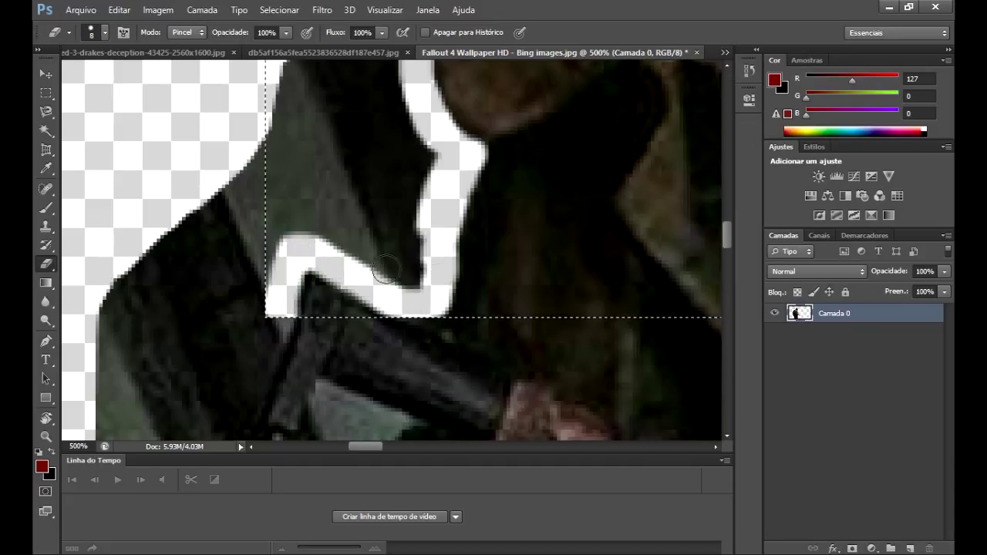
# Step: Marquee-select the next background area below the face
pyautogui.press('m')
pyautogui.moveTo(157, 248); pyautogui.dragTo(621, 390)
pyautogui.scroll(-5, 463, 309)
pyautogui.click(47, 265)
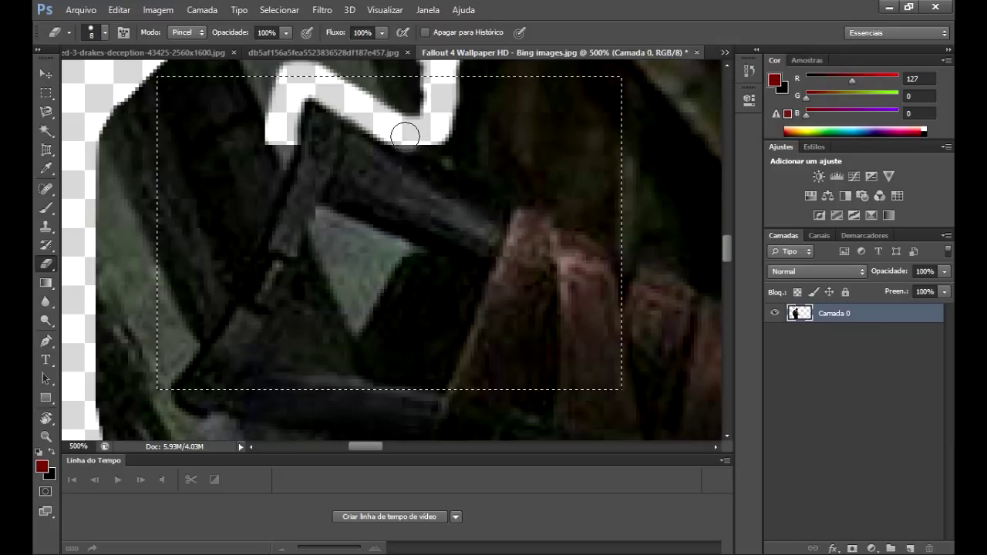
# Step: Set the Eraser brush size to 3 px, then to 8 px
pyautogui.click(105, 32)
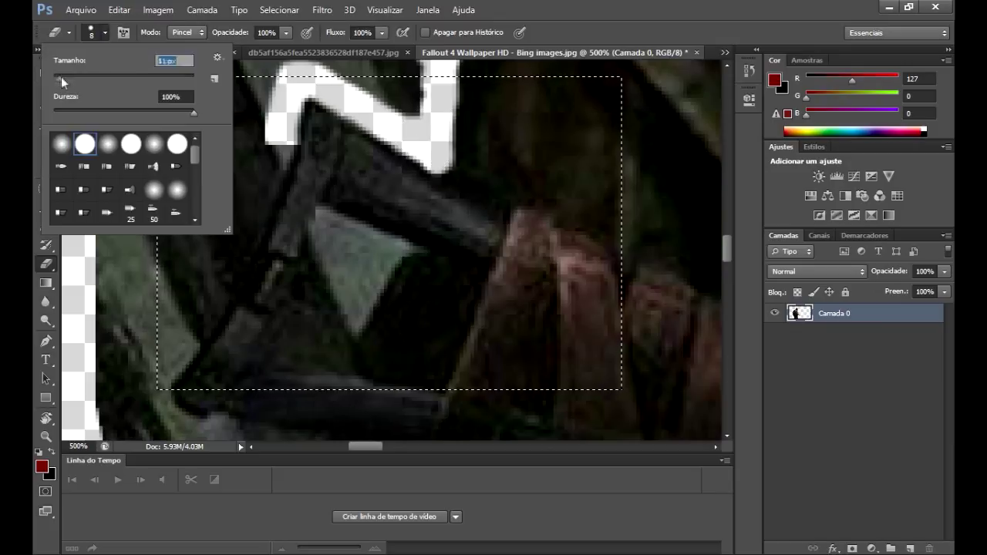
pyautogui.write('3')
pyautogui.press('Return')
pyautogui.click(105, 32)
pyautogui.write('8')
pyautogui.press('Return')
# Step: Undo the last stroke and erase the white strip around the rifle stock
pyautogui.hotkey('ctrl', 'z')
pyautogui.moveTo(282, 146); pyautogui.dragTo(179, 337)
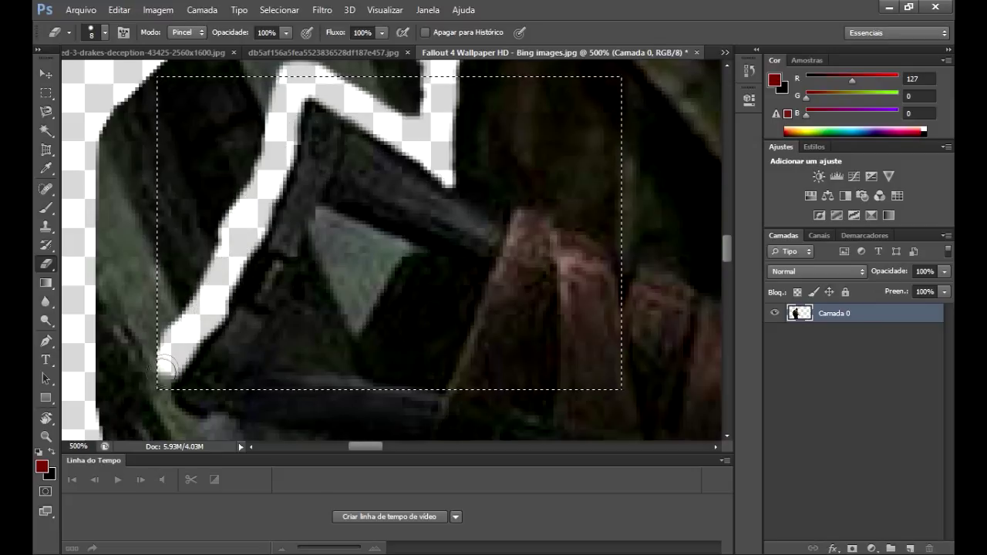
pyautogui.scroll(-5, 193, 138)
# Step: Select another area along the coat edge and erase its white strip
pyautogui.press('m')
pyautogui.moveTo(412, 99); pyautogui.dragTo(347, 293)
pyautogui.scroll(3, 347, 293)
pyautogui.scroll(-3, 347, 293)
pyautogui.press('e')
pyautogui.moveTo(143, 179)
pyautogui.mouseDown()
pyautogui.moveTo(204, 229)
pyautogui.moveTo(293, 233)
pyautogui.mouseUp()
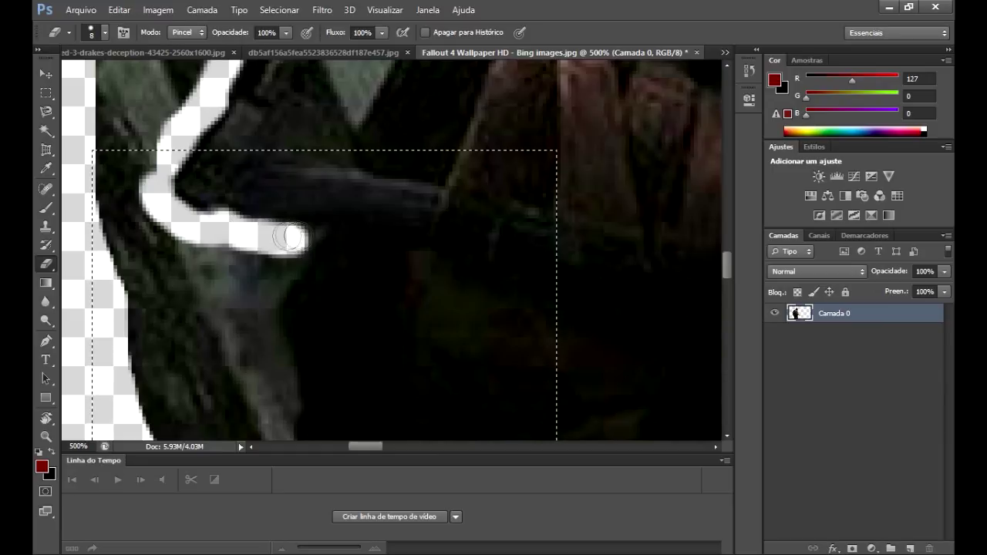
pyautogui.scroll(3, 283, 230)
pyautogui.scroll(-3, 282, 223)
# Step: Shrink the Eraser brush to 3 px
pyautogui.press('z')
pyautogui.scroll(-4, 298, 255)
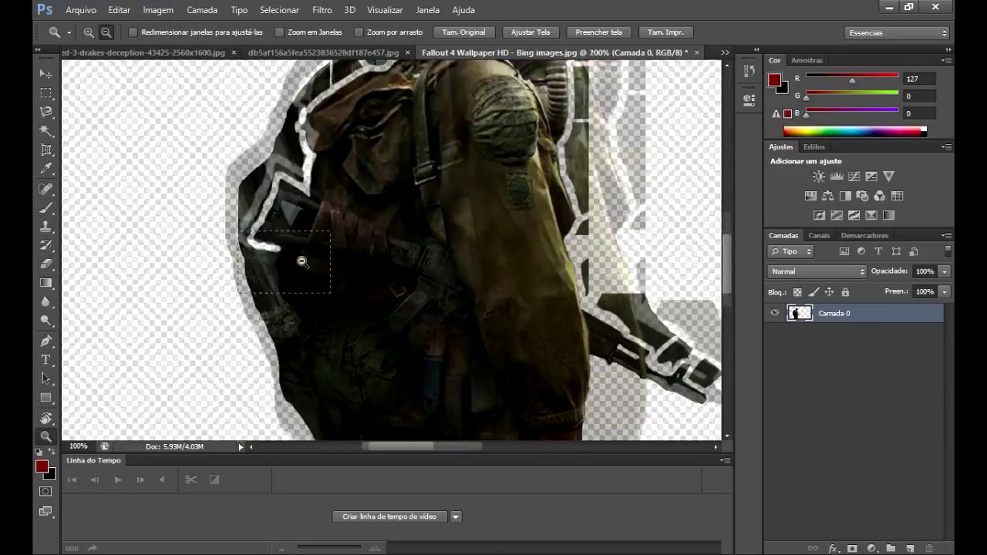
pyautogui.scroll(1, 260, 271)
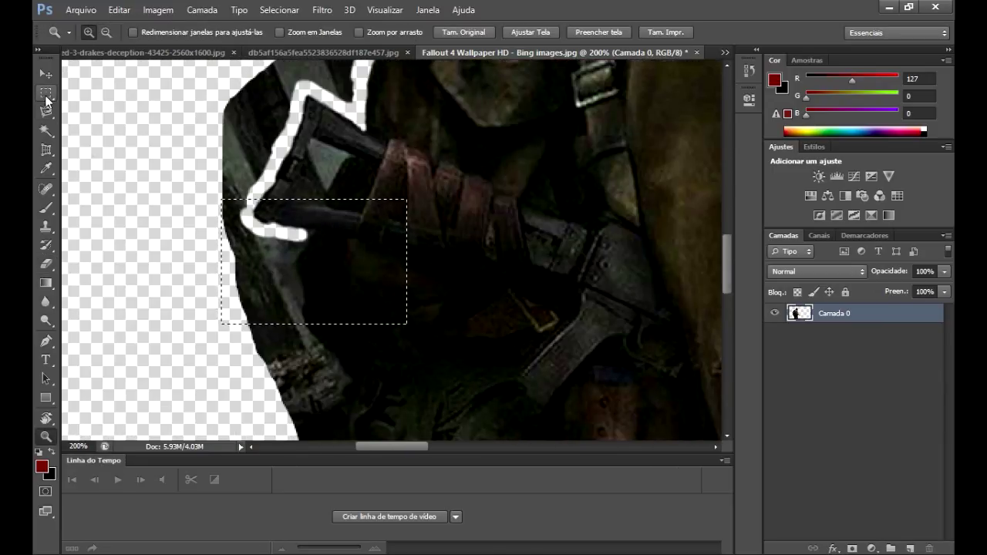
pyautogui.scroll(1, 287, 214)
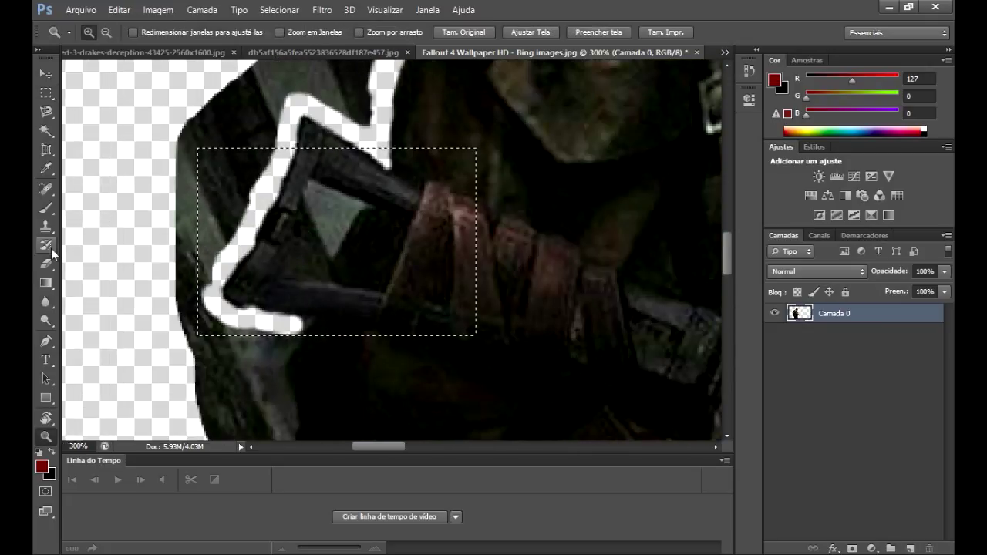
pyautogui.click(47, 262)
pyautogui.click(96, 34)
pyautogui.moveTo(60, 83); pyautogui.dragTo(55, 84)
pyautogui.press('Return')
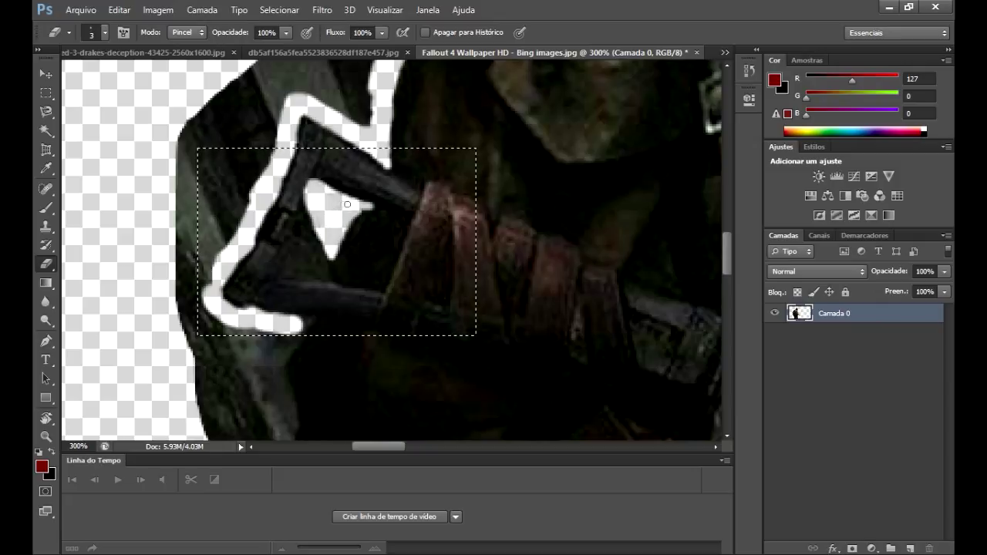
# Step: Zoom to 400%, select the soldier's edge, and erase the white strip down it
pyautogui.scroll(-5, 160, 307)
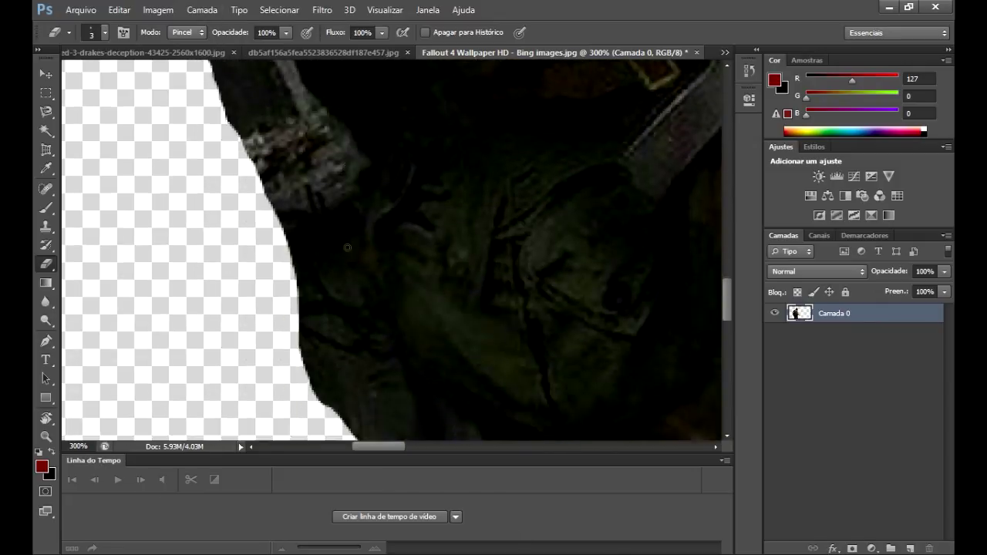
pyautogui.scroll(5, 160, 307)
pyautogui.press('z')
pyautogui.click(228, 181)
pyautogui.click(46, 94)
pyautogui.moveTo(144, 171); pyautogui.dragTo(515, 422)
pyautogui.press('e')
pyautogui.moveTo(237, 189)
pyautogui.mouseDown()
pyautogui.moveTo(284, 289)
pyautogui.moveTo(260, 425)
pyautogui.mouseUp()
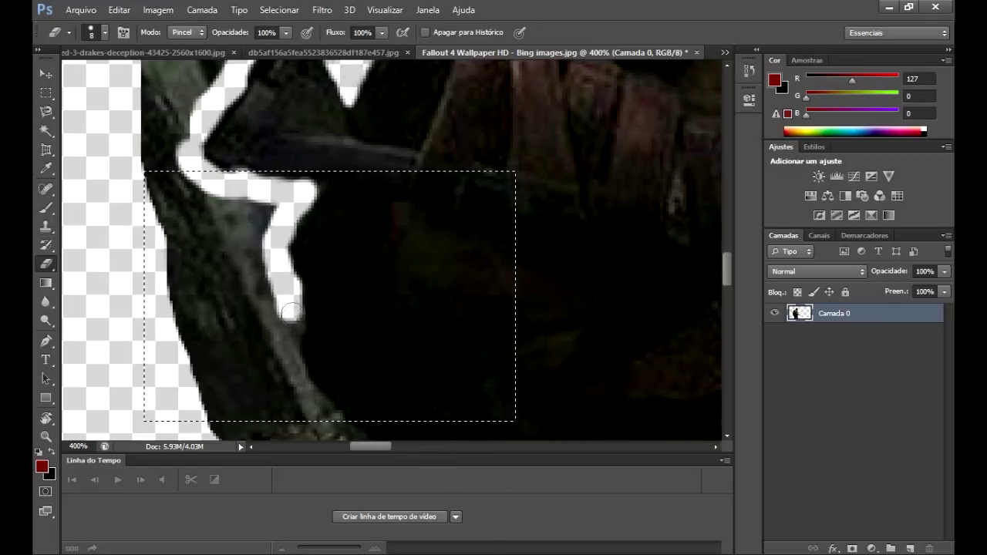
# Step: Select a small area, zoom in to 500%, and erase a band along the figure's edge
pyautogui.scroll(-5, 261, 425)
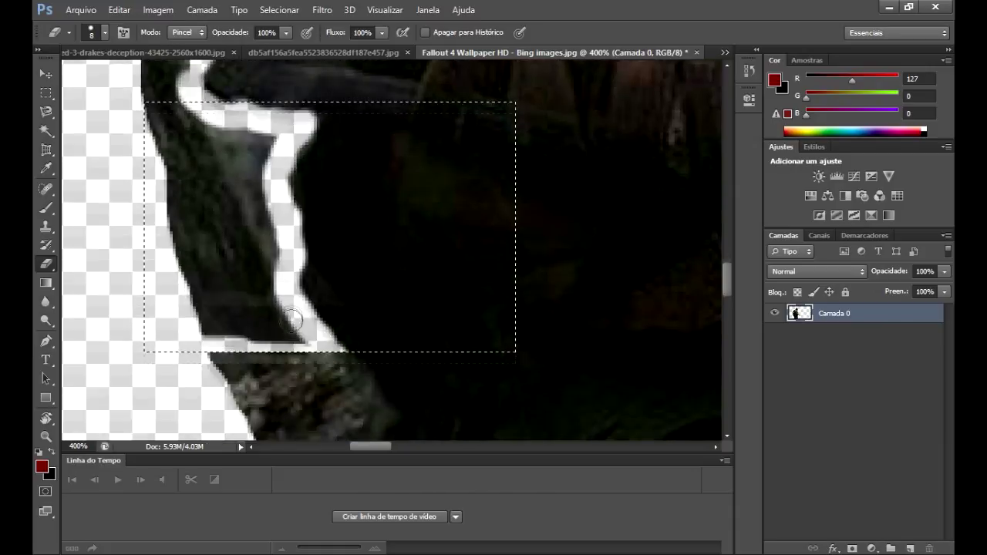
pyautogui.press('m')
pyautogui.moveTo(438, 232); pyautogui.dragTo(478, 271)
pyautogui.scroll(-3, 478, 271)
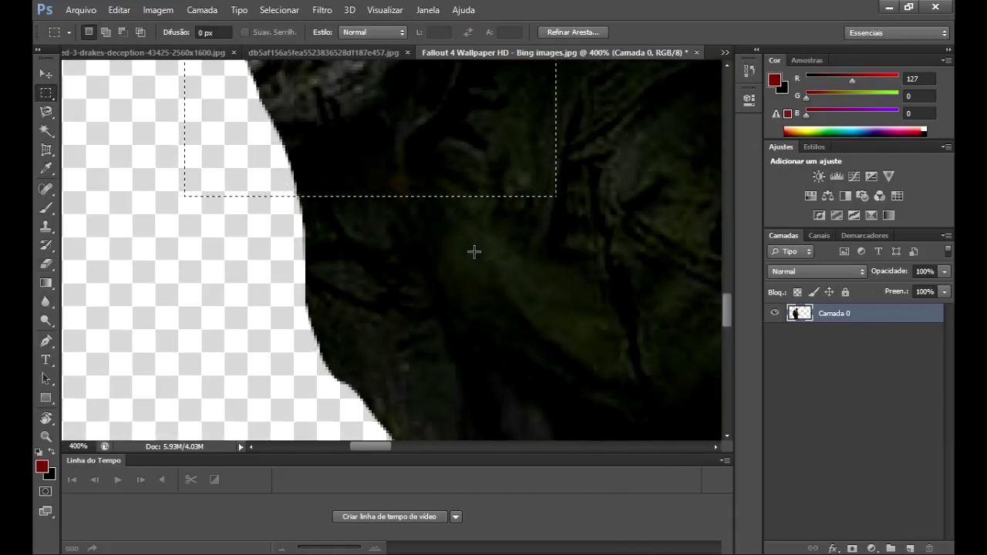
pyautogui.scroll(3, 474, 249)
pyautogui.press('z')
pyautogui.keyDown('alt'); pyautogui.click(468, 384); pyautogui.keyUp('alt')
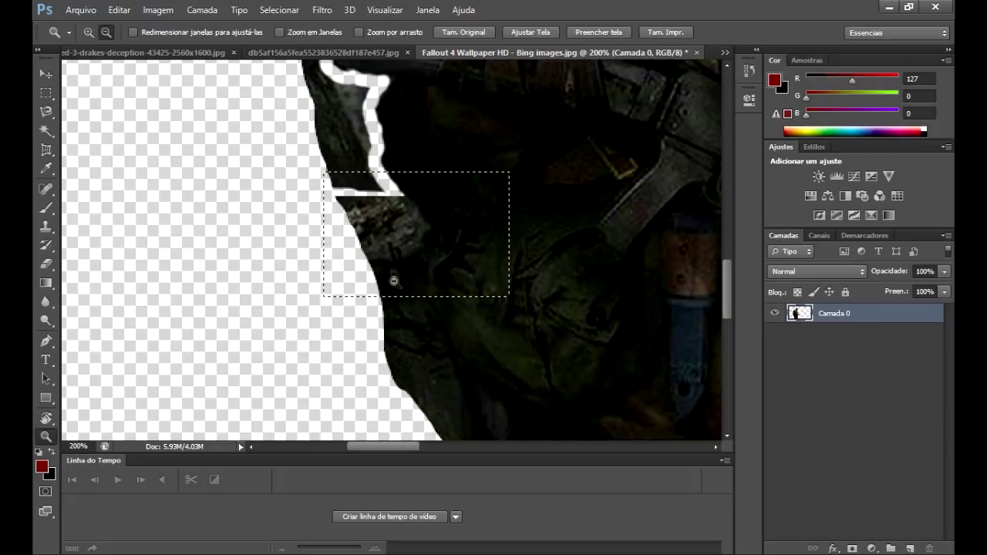
pyautogui.click(424, 221)
pyautogui.click(423, 221)
pyautogui.press('e')
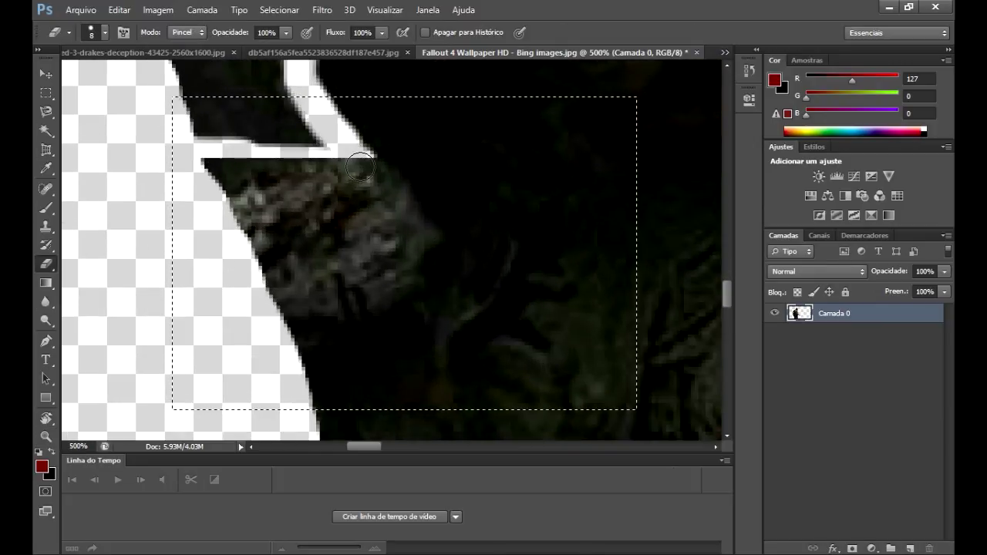
pyautogui.moveTo(378, 183)
pyautogui.mouseDown()
pyautogui.moveTo(412, 223)
pyautogui.moveTo(416, 311)
pyautogui.mouseUp()
# Step: Erase a bit more, then zoom out to 100% to see the figure
pyautogui.scroll(-3, 417, 311)
pyautogui.moveTo(419, 264)
pyautogui.mouseDown()
pyautogui.moveTo(423, 223)
pyautogui.moveTo(419, 247)
pyautogui.moveTo(309, 260)
pyautogui.mouseUp()
pyautogui.click(46, 436)
pyautogui.keyDown('alt'); pyautogui.click(511, 271); pyautogui.keyUp('alt')
pyautogui.keyDown('alt'); pyautogui.click(386, 337); pyautogui.keyUp('alt')
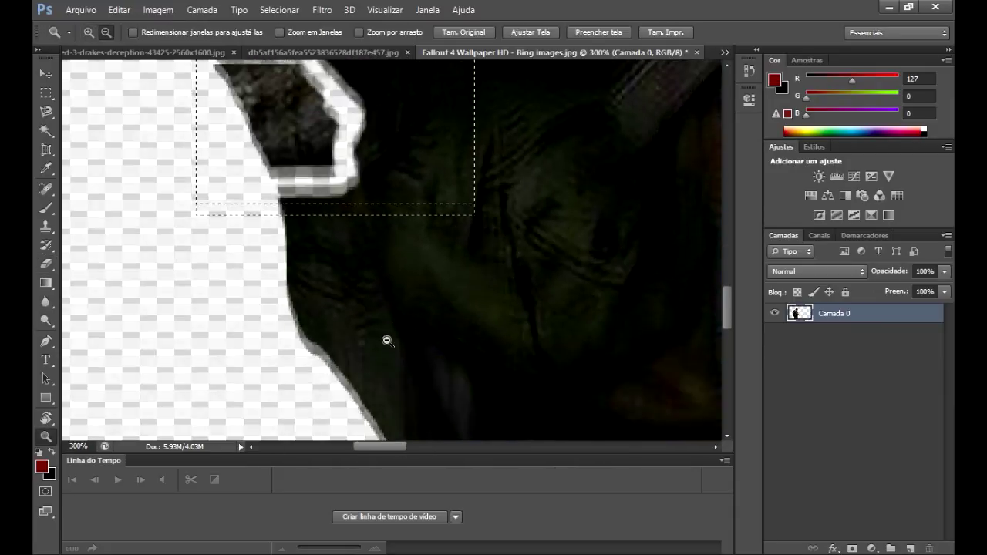
pyautogui.keyDown('alt'); pyautogui.click(417, 316); pyautogui.keyUp('alt')
pyautogui.keyDown('alt'); pyautogui.click(416, 316); pyautogui.keyUp('alt')
# Step: Select the lower-body area, zoom to 300%, and erase the background along the soldier's side
pyautogui.click(46, 93)
pyautogui.moveTo(321, 180); pyautogui.dragTo(472, 393)
pyautogui.press('z')
pyautogui.click(403, 297)
pyautogui.click(406, 289)
pyautogui.press('e')
pyautogui.moveTo(364, 187)
pyautogui.mouseDown()
pyautogui.moveTo(401, 325)
pyautogui.moveTo(469, 378)
pyautogui.mouseUp()
pyautogui.scroll(-4, 478, 309)
pyautogui.scroll(-1, 495, 239)
pyautogui.scroll(1, 496, 239)
pyautogui.moveTo(461, 202); pyautogui.dragTo(524, 245)
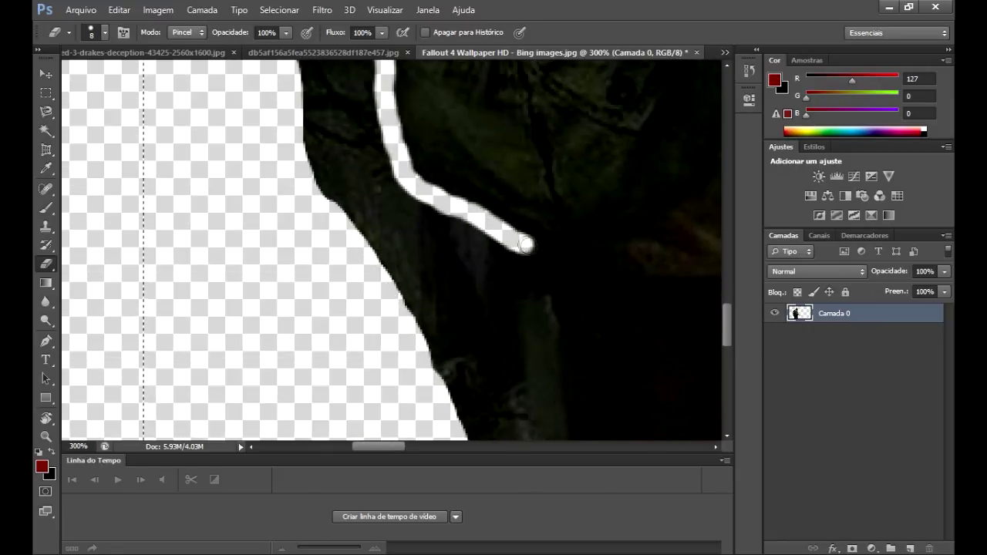
# Step: Check at 100%, then zoom to 400% and erase further down the soldier's side
pyautogui.press('z')
pyautogui.moveTo(621, 359); pyautogui.dragTo(436, 349)
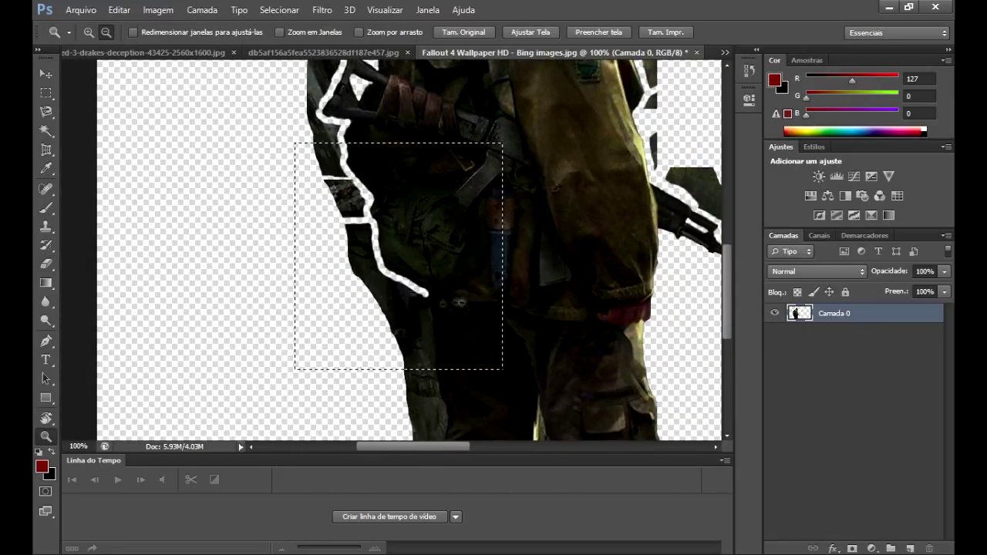
pyautogui.click(454, 339)
pyautogui.press('e')
pyautogui.moveTo(402, 220)
pyautogui.mouseDown()
pyautogui.moveTo(419, 316)
pyautogui.moveTo(266, 340)
pyautogui.mouseUp()
pyautogui.scroll(-2, 469, 284)
pyautogui.scroll(-3, 469, 284)
pyautogui.moveTo(419, 165); pyautogui.dragTo(420, 354)
# Step: Review at 100%, zoom back to 400%, and erase the edge down to the bottom
pyautogui.press('z')
pyautogui.moveTo(335, 293); pyautogui.dragTo(231, 290)
pyautogui.press('m')
pyautogui.press('z')
pyautogui.click(362, 324)
pyautogui.press('e')
pyautogui.moveTo(360, 253)
pyautogui.mouseDown()
pyautogui.moveTo(369, 344)
pyautogui.moveTo(393, 409)
pyautogui.mouseUp()
pyautogui.scroll(-2, 397, 417)
pyautogui.scroll(-2, 398, 340)
pyautogui.moveTo(403, 279); pyautogui.dragTo(409, 343)
pyautogui.scroll(-1, 409, 344)
pyautogui.scroll(-2, 383, 333)
pyautogui.moveTo(395, 192)
pyautogui.mouseDown()
pyautogui.moveTo(348, 298)
pyautogui.moveTo(348, 378)
pyautogui.mouseUp()
# Step: Bring the lower leg into view and set the Eraser brush to 4 px
pyautogui.press('z')
pyautogui.moveTo(391, 446); pyautogui.dragTo(415, 446)
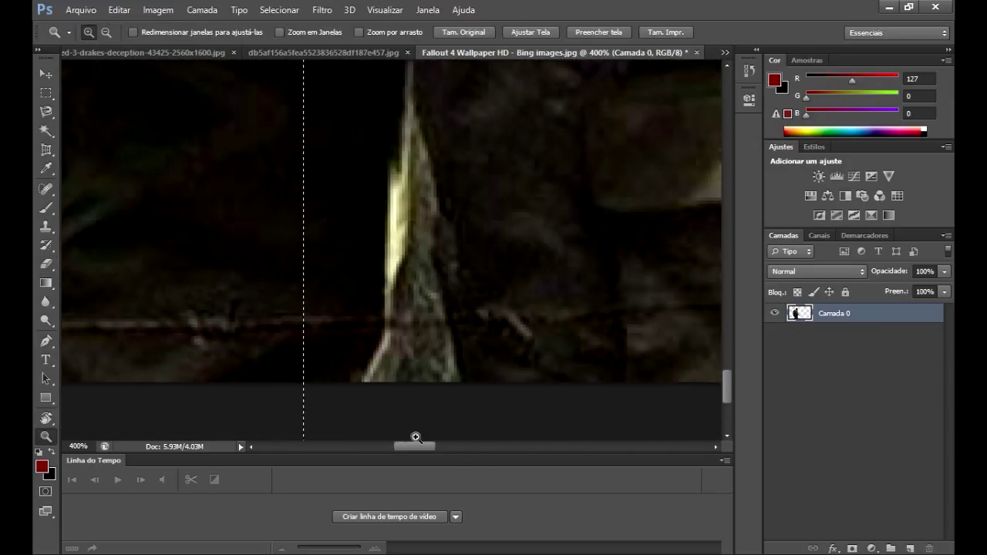
pyautogui.press('m')
pyautogui.scroll(1, 392, 240)
pyautogui.press('e')
pyautogui.rightClick(116, 164)
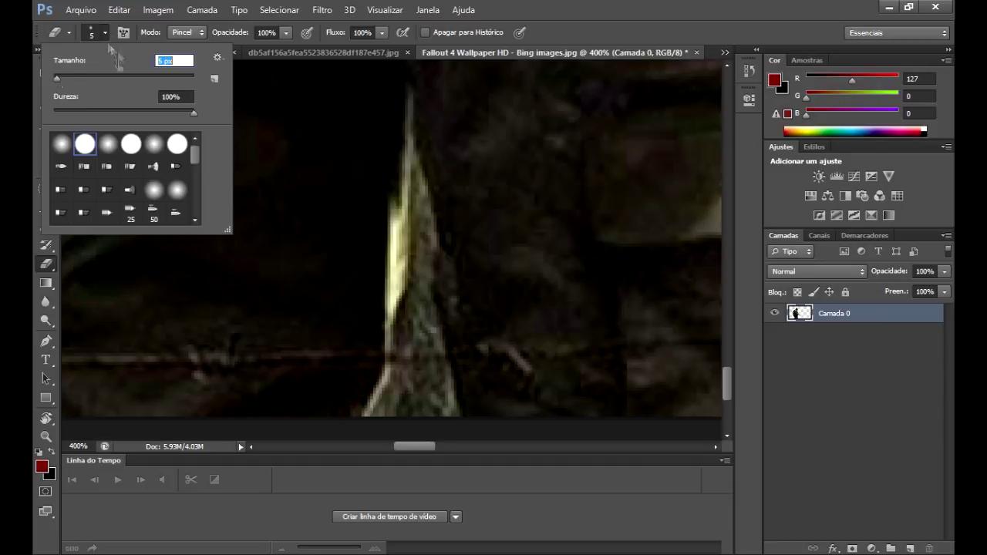
pyautogui.rightClick(91, 75)
pyautogui.write('4')
pyautogui.press('Return')
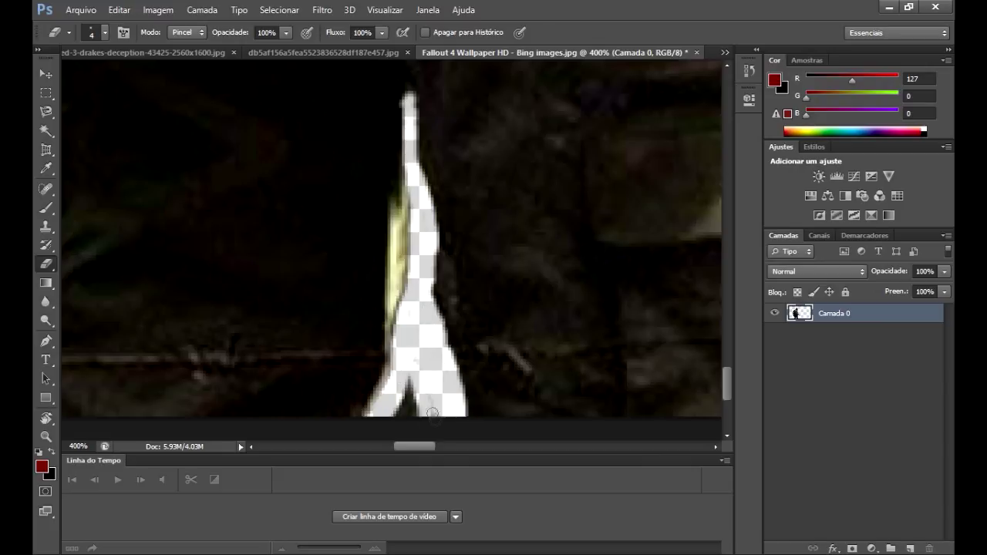
# Step: Zoom out to show the whole canvas with the cut-out soldier
pyautogui.press('z')
pyautogui.hotkey('ctrl', '1')
pyautogui.scroll(3, 702, 110)
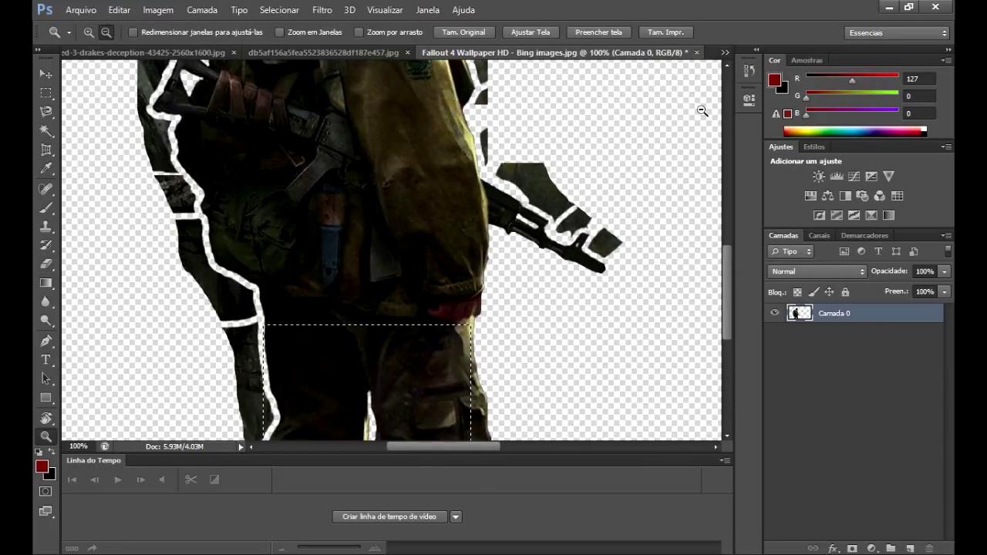
pyautogui.hotkey('ctrl', '-')
pyautogui.hotkey('ctrl', '-')
pyautogui.hotkey('ctrl', '-')
pyautogui.press('m')
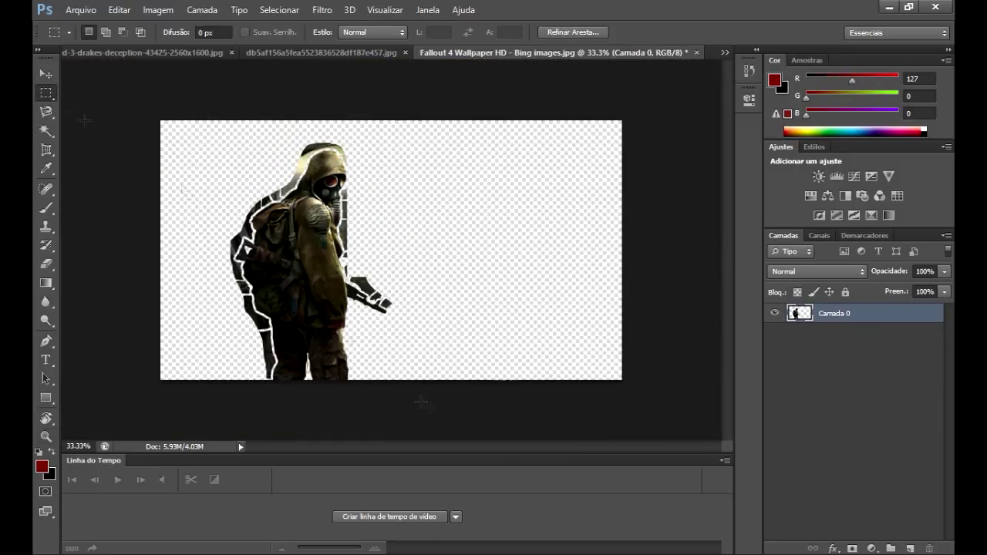
pyautogui.click(46, 265)
# Step: Zoom in on the gun and switch to the freehand Lasso tool
pyautogui.press('z')
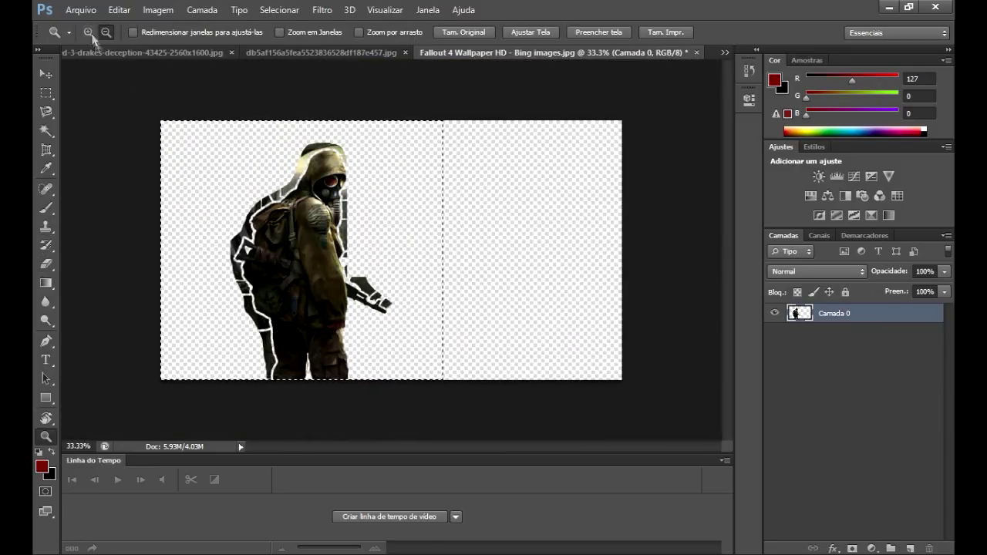
pyautogui.click(388, 325)
pyautogui.doubleClick(388, 324)
pyautogui.press('e')
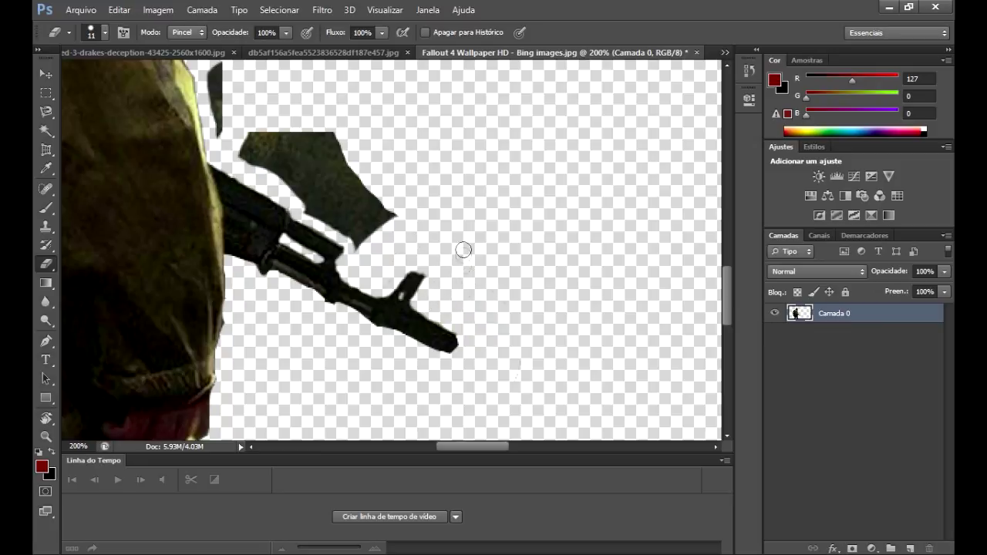
pyautogui.scroll(3, 463, 249)
pyautogui.click(46, 112)
pyautogui.click(100, 103)
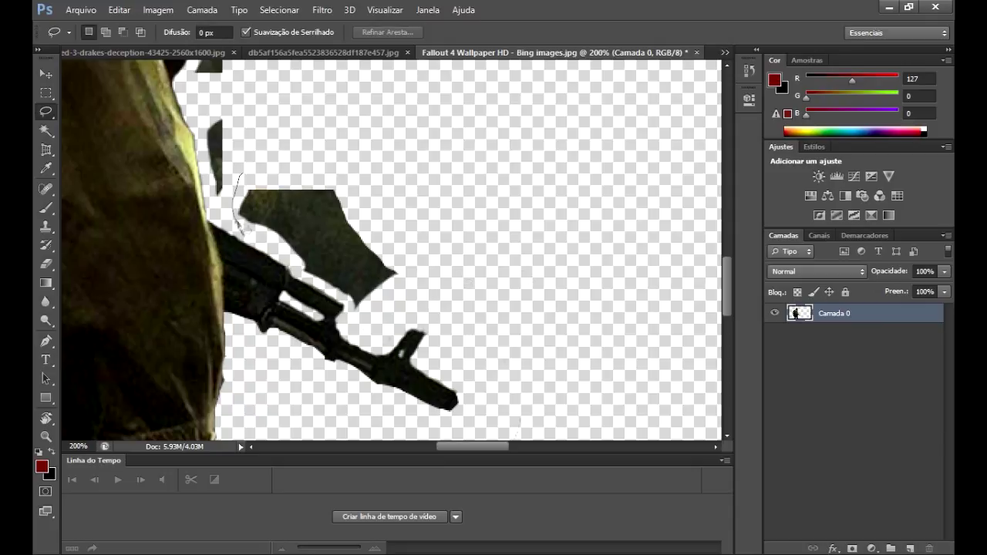
# Step: Lasso and delete the dark background fragment above the gun, then deselect
pyautogui.moveTo(264, 199); pyautogui.dragTo(255, 193)
pyautogui.press('Delete')
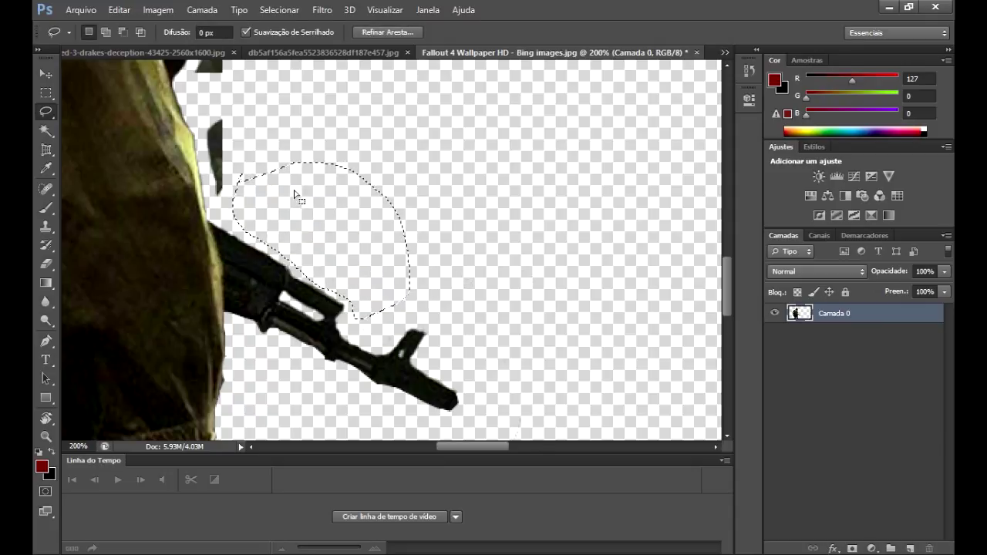
pyautogui.hscroll(-5, 296, 194)
pyautogui.scroll(5, 442, 243)
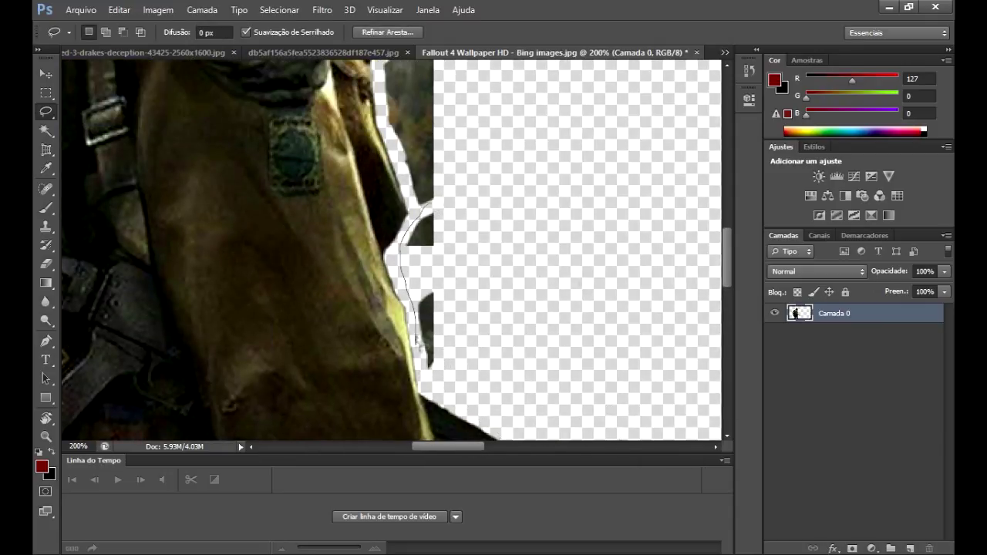
pyautogui.press('Delete')
pyautogui.hotkey('ctrl', 'd')
# Step: Delete the background strip beside the shoulder and the grey patch by the gas mask
pyautogui.scroll(3, 542, 237)
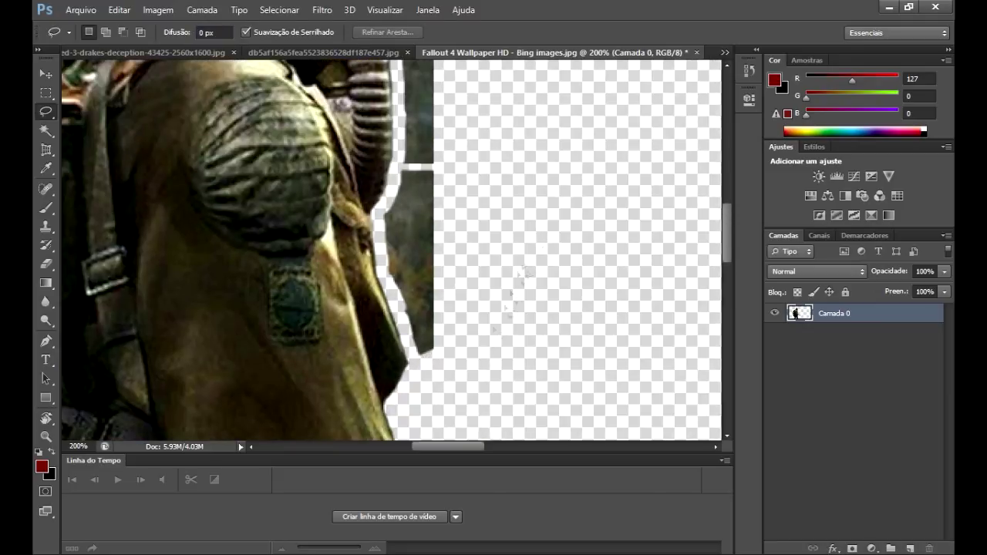
pyautogui.scroll(2, 542, 237)
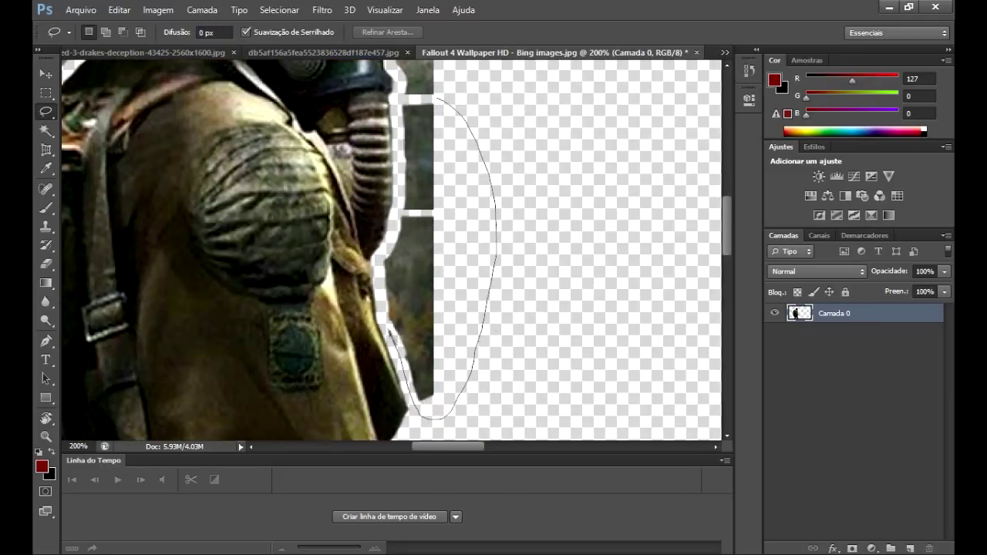
pyautogui.moveTo(423, 97); pyautogui.dragTo(425, 99)
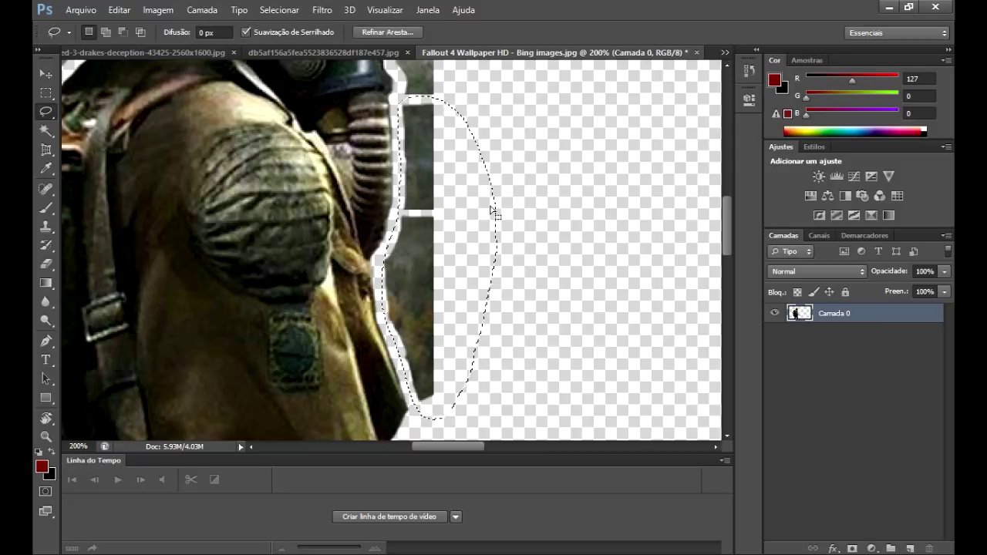
pyautogui.press('Delete')
pyautogui.scroll(5, 414, 247)
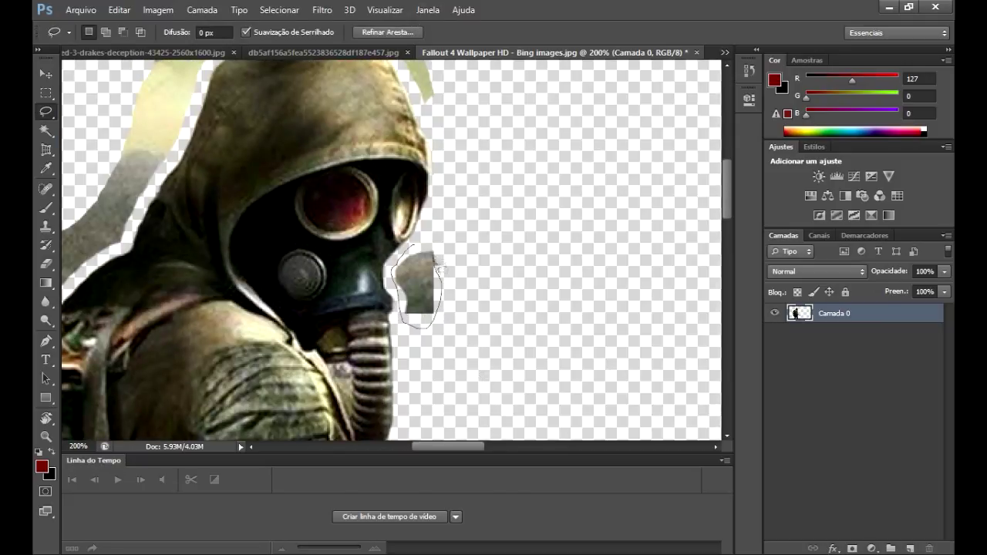
pyautogui.press('Delete')
pyautogui.hotkey('ctrl', 'd')
# Step: Lasso the background remnant above the hood and clear it away
pyautogui.scroll(4, 525, 259)
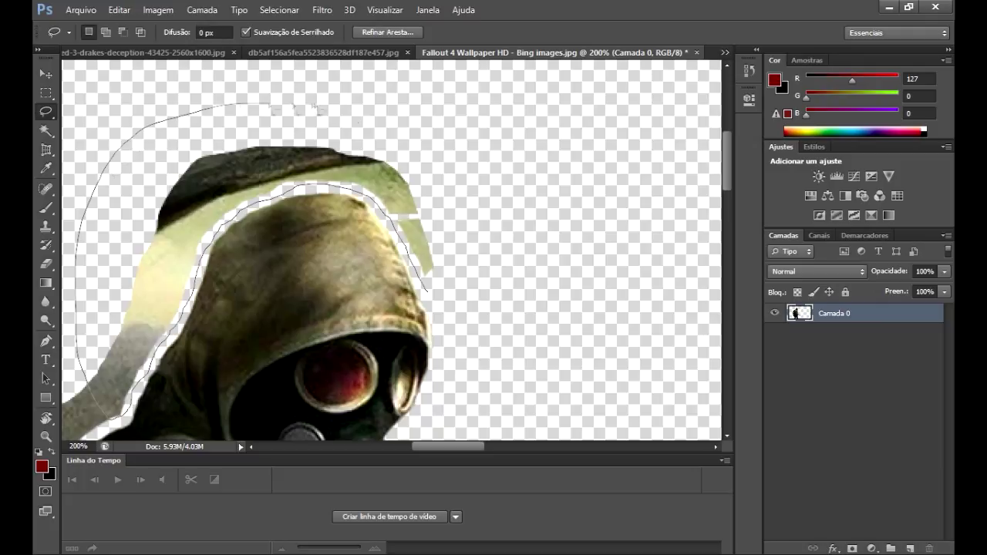
pyautogui.moveTo(433, 298); pyautogui.dragTo(434, 300)
pyautogui.scroll(-6, 505, 365)
pyautogui.hscroll(-7, 504, 366)
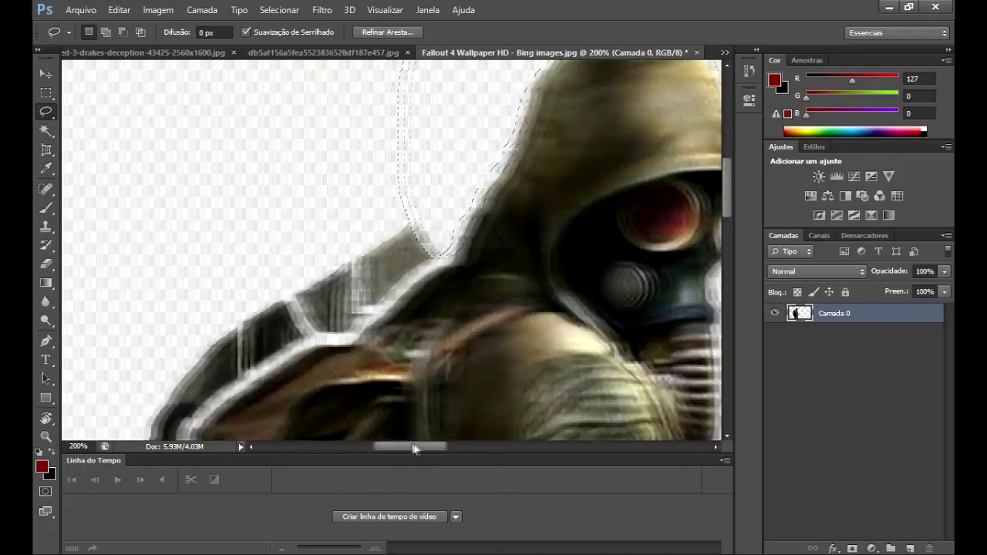
pyautogui.hotkey('ctrl', 'd')
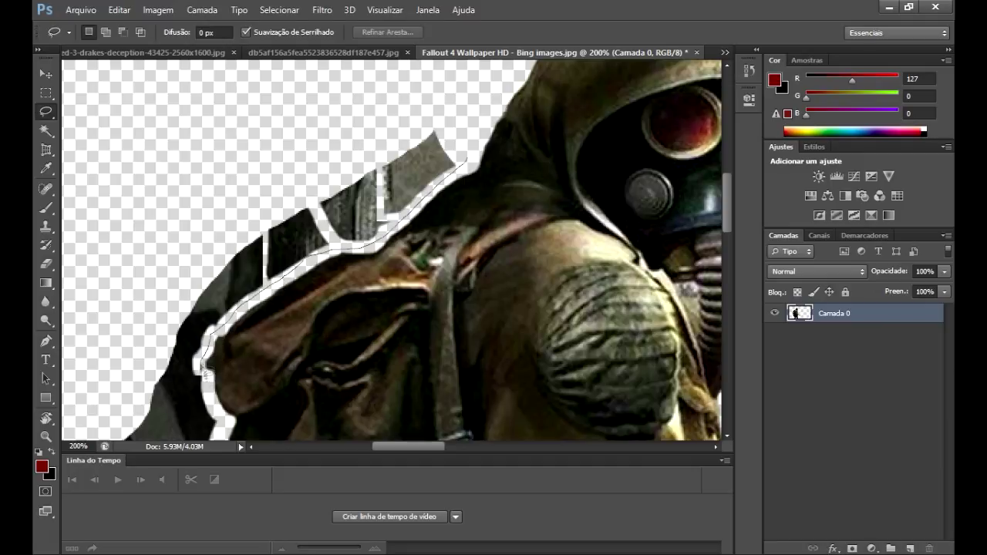
# Step: Lasso and delete the dark fragments along the backpack, then deselect
pyautogui.moveTo(467, 166); pyautogui.dragTo(468, 168)
pyautogui.press('Delete')
pyautogui.hotkey('ctrl', 'd')
pyautogui.scroll(-5, 287, 261)
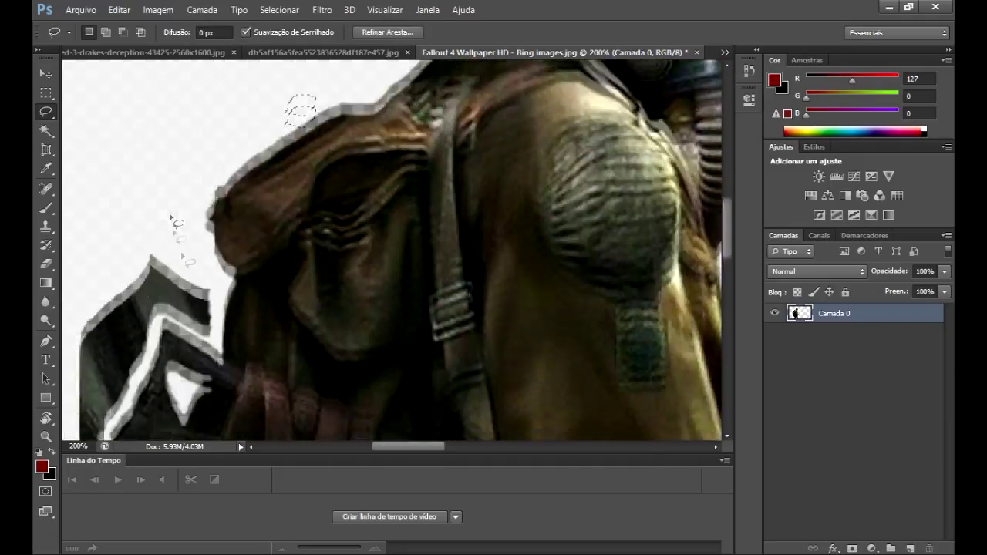
pyautogui.scroll(-3, 324, 193)
pyautogui.hscroll(-3, 358, 132)
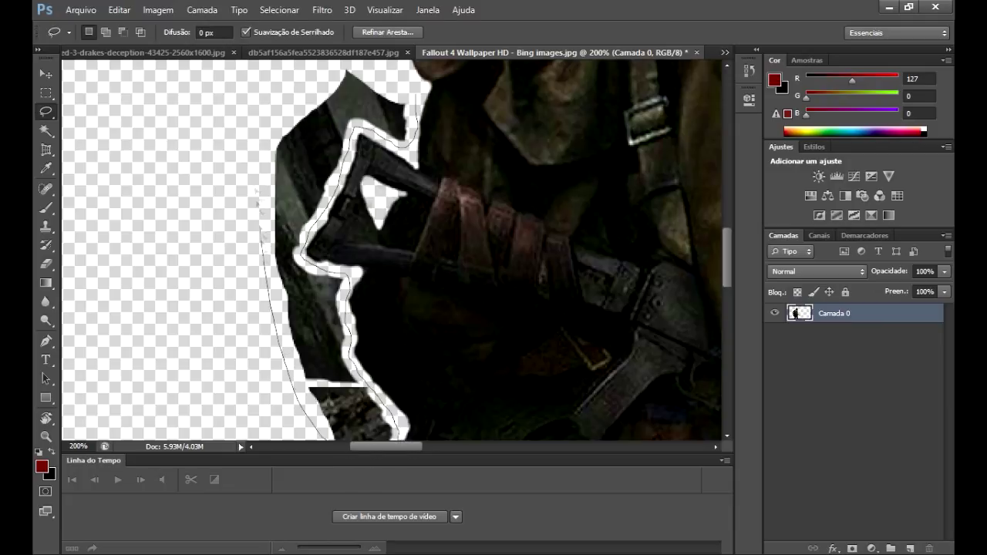
# Step: Remove the white outline along the soldier's back and left side with the Lasso
pyautogui.moveTo(331, 438); pyautogui.dragTo(339, 274)
pyautogui.scroll(-1, 340, 273)
pyautogui.press('Delete')
pyautogui.hotkey('ctrl', 'd')
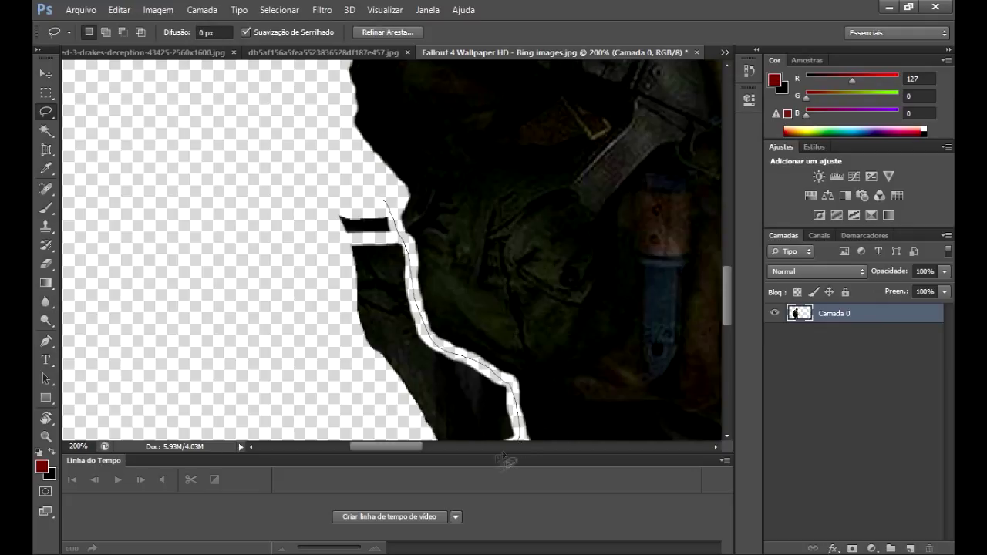
pyautogui.moveTo(321, 222); pyautogui.dragTo(531, 81)
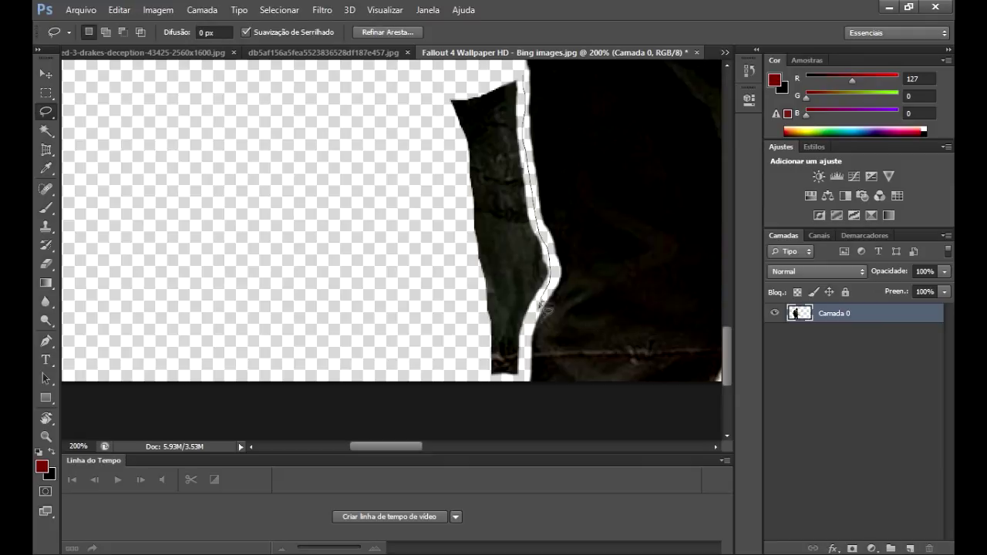
pyautogui.moveTo(533, 86); pyautogui.dragTo(532, 82)
pyautogui.hscroll(3, 378, 417)
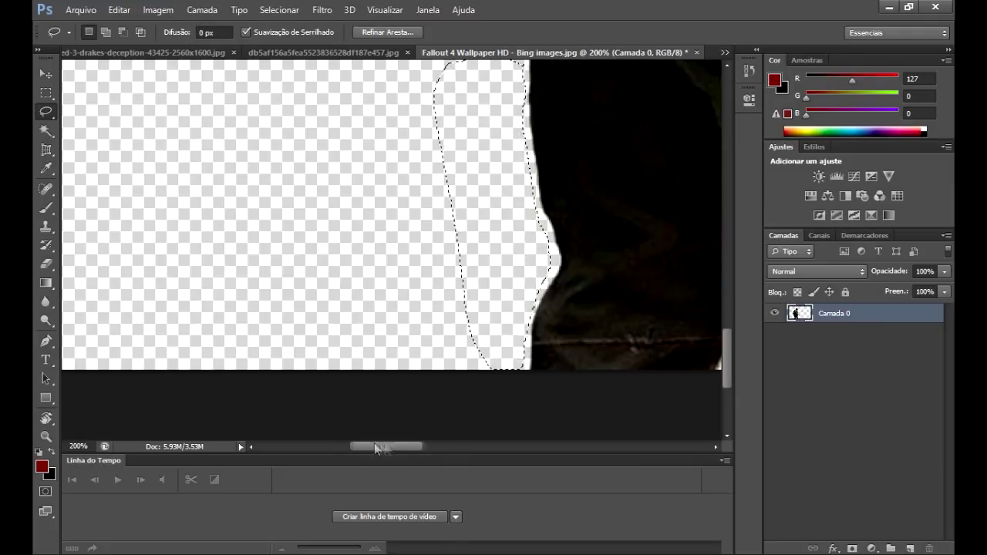
pyautogui.hscroll(3, 371, 409)
pyautogui.scroll(5, 380, 339)
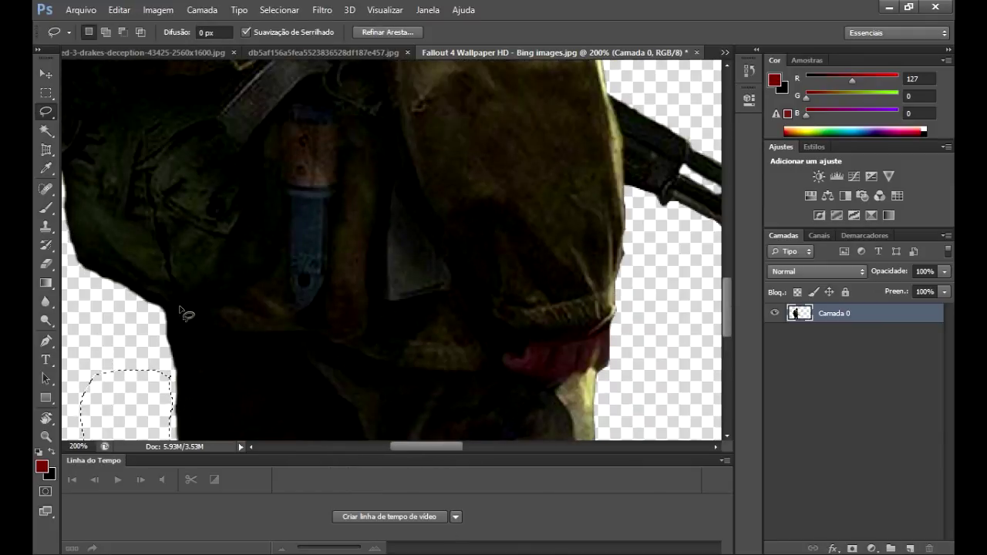
# Step: Zoom out to show the whole soldier
pyautogui.press('z')
pyautogui.click(107, 34)
pyautogui.click(419, 193)
pyautogui.click(419, 193)
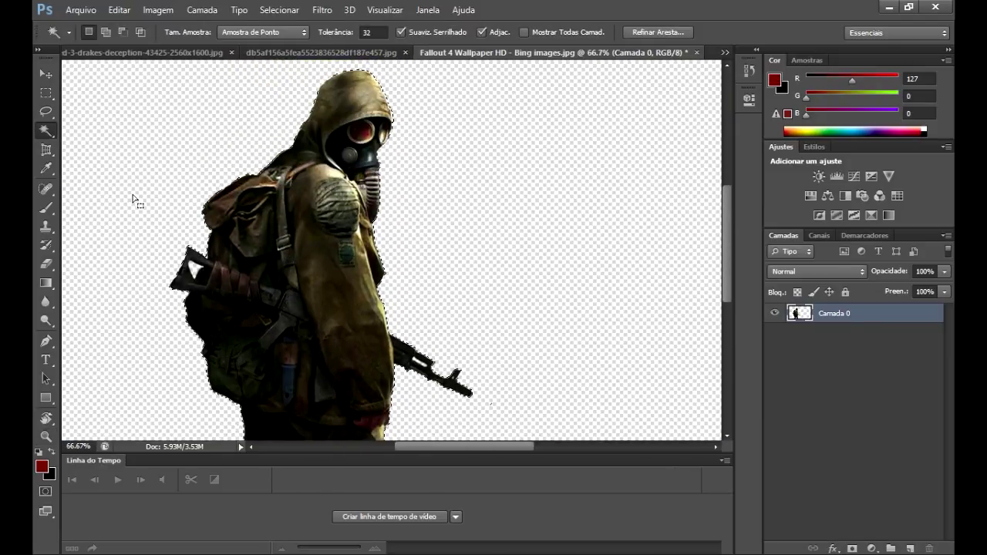
# Step: Zoom out to the full canvas and drag the soldier right toward the centre
pyautogui.rightClick(133, 199)
pyautogui.scroll(-3, 101, 224)
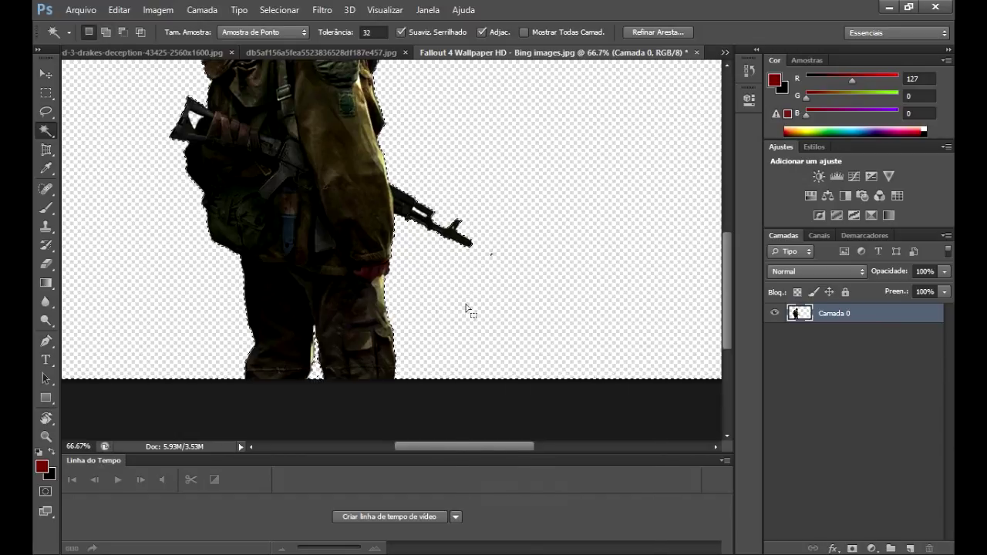
pyautogui.rightClick(466, 309)
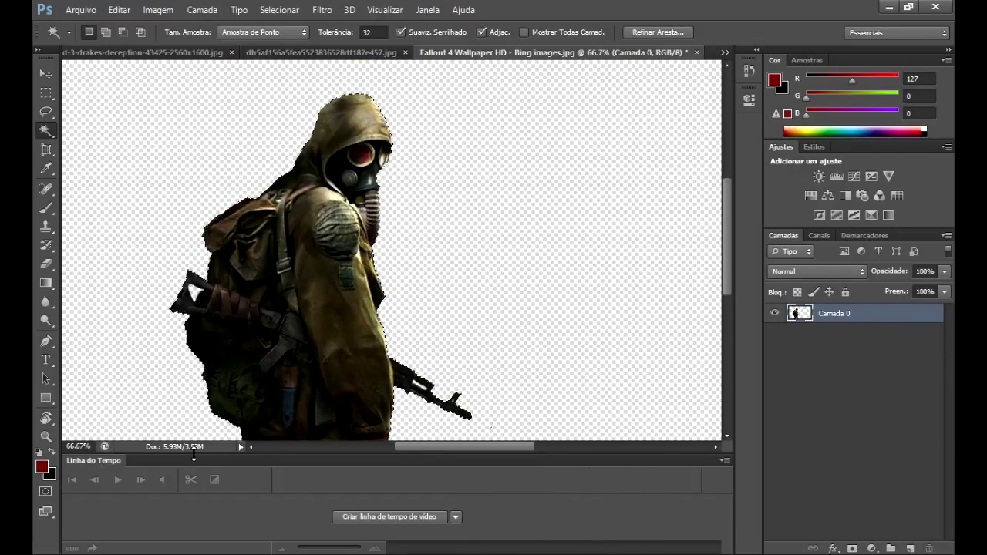
pyautogui.hotkey('ctrl', '-')
pyautogui.press('v')
pyautogui.moveTo(268, 267); pyautogui.dragTo(344, 268)
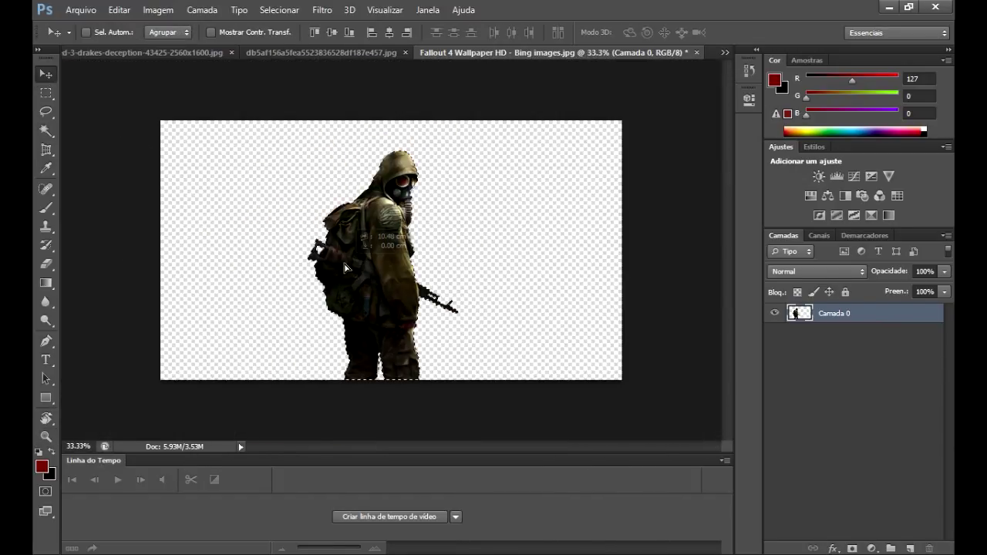